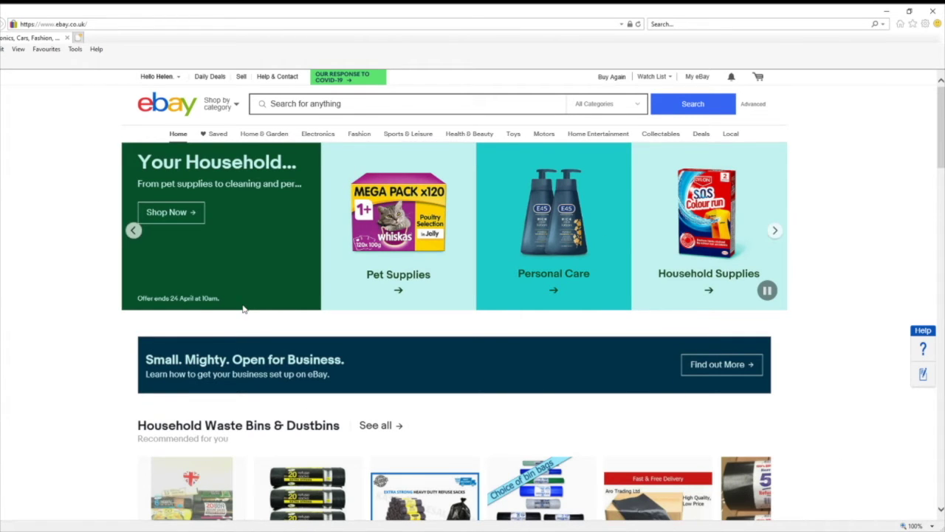
# - Go from the eBay home page to the Sell page to start a new item listing
pyautogui.scroll(-3, 243, 310)
pyautogui.scroll(-9, 244, 310)
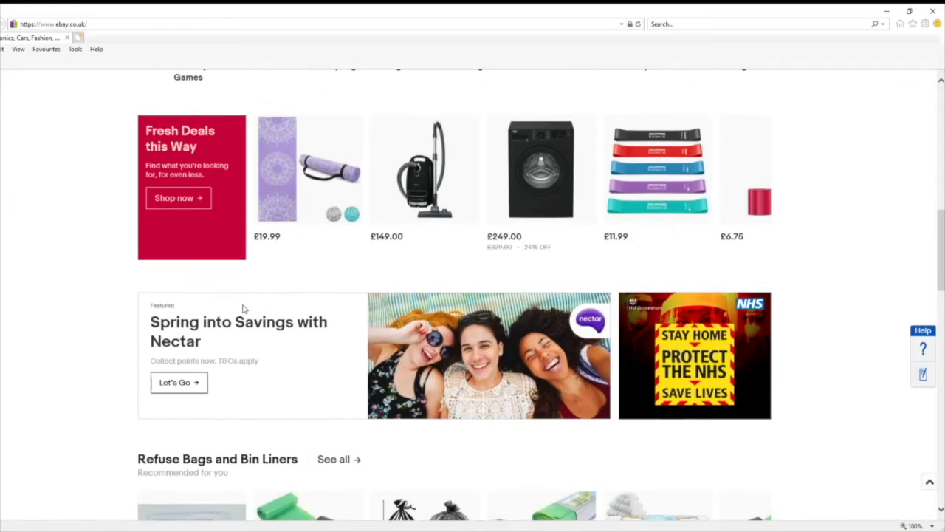
pyautogui.scroll(15, 244, 310)
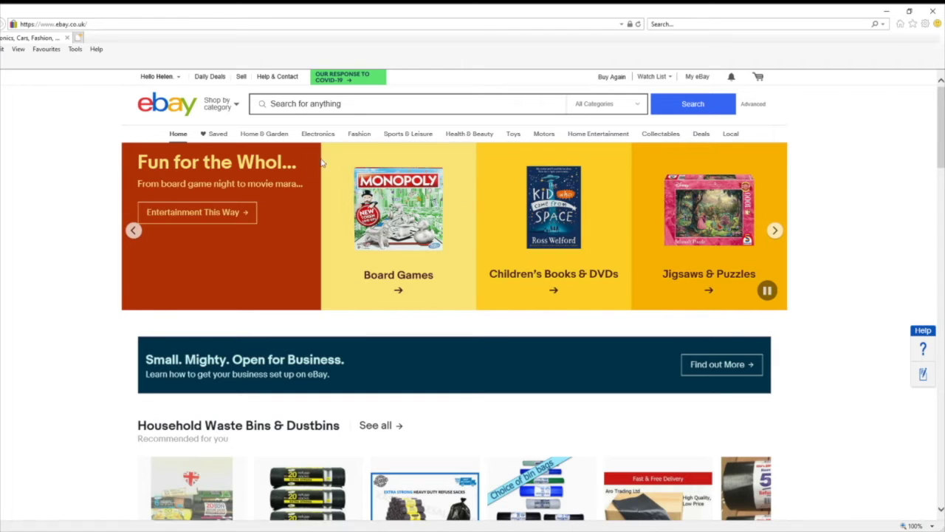
pyautogui.click(244, 79)
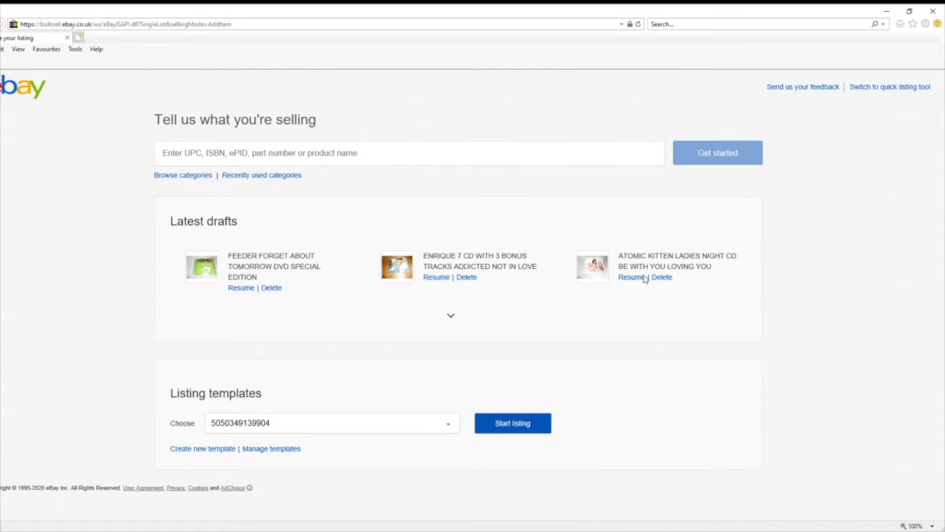
pyautogui.click(176, 152)
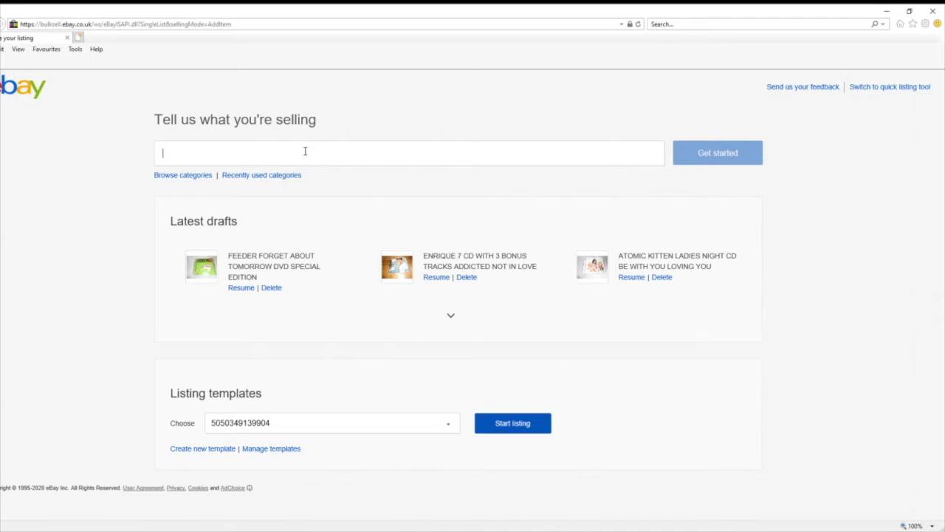
pyautogui.write('82')
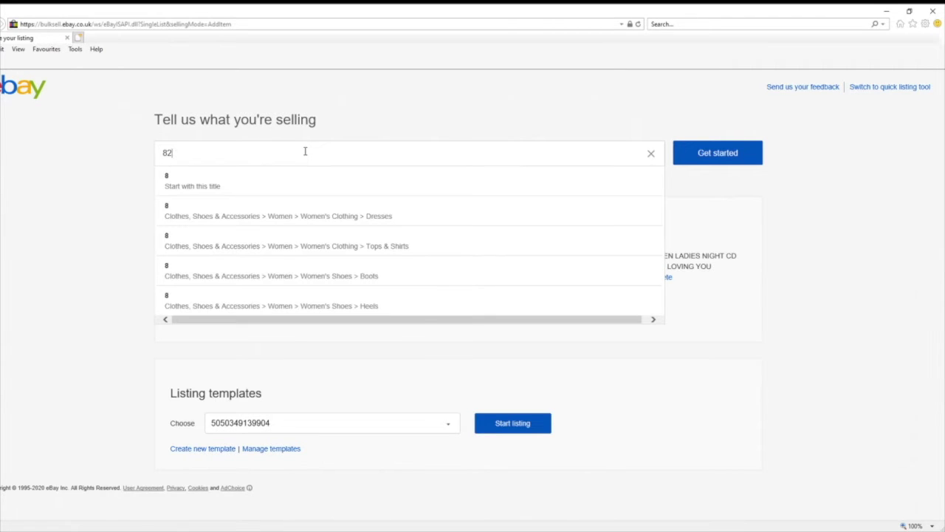
pyautogui.write('564')
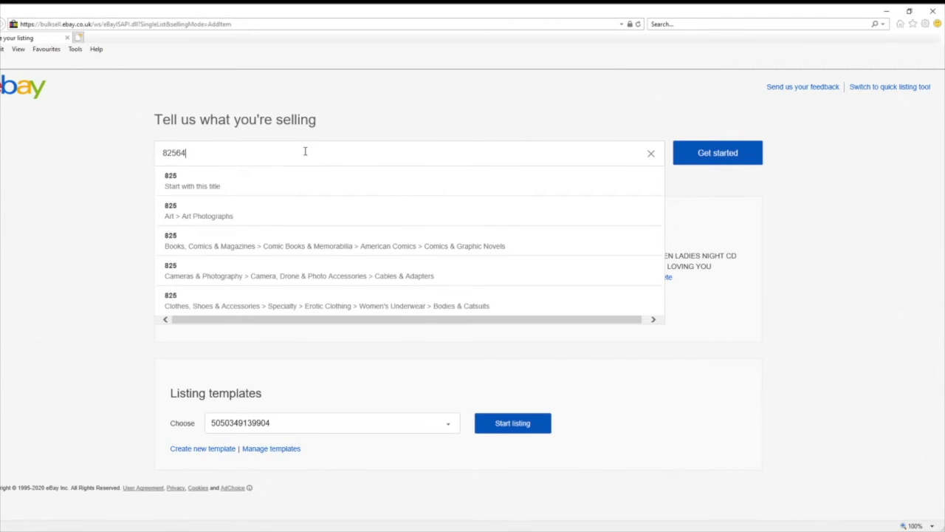
pyautogui.write('6')
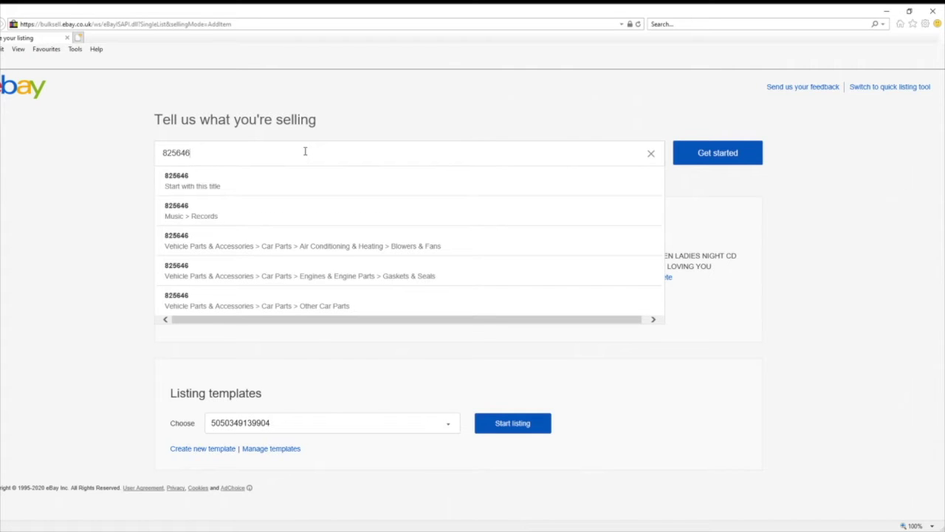
pyautogui.write('00032')
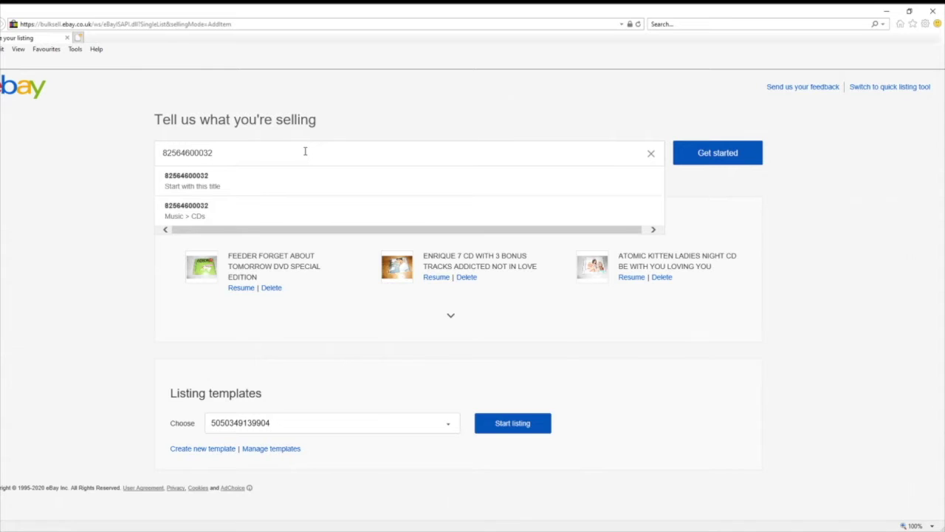
pyautogui.write('6')
pyautogui.press('Return')
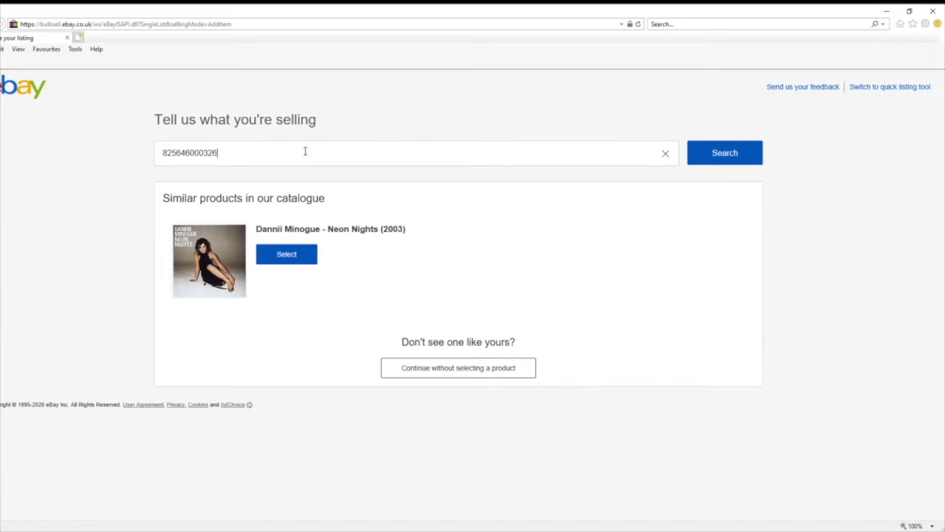
# - Select the Dannii Minogue - Neon Nights (2003) result and use it as the listing product
pyautogui.click(302, 258)
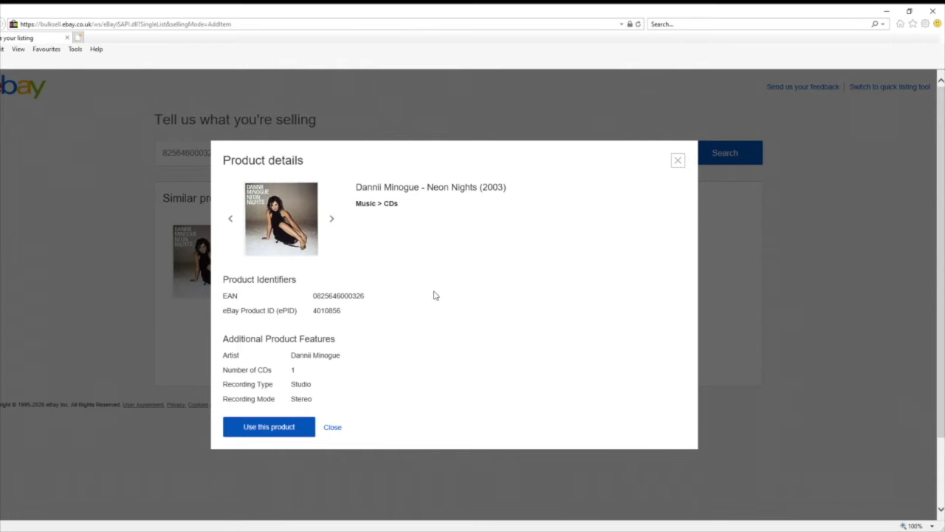
pyautogui.scroll(-1, 434, 294)
pyautogui.scroll(1, 350, 319)
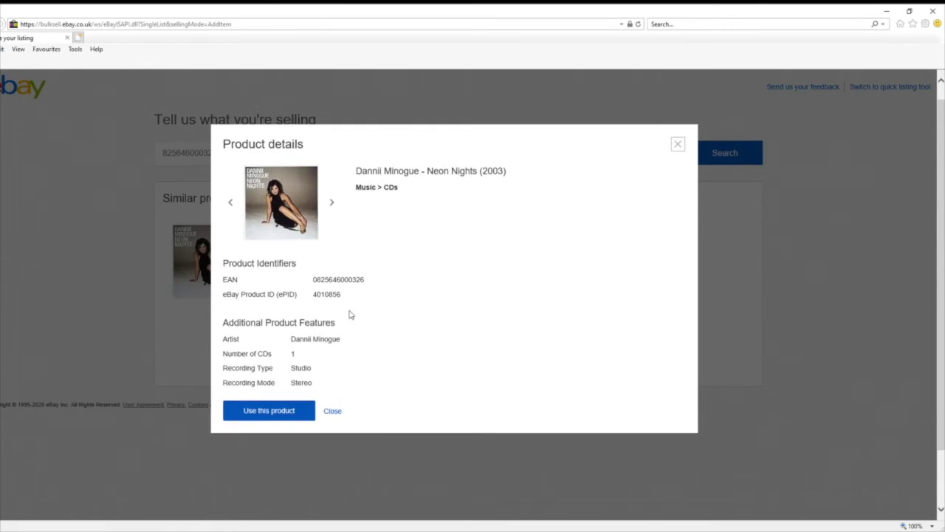
pyautogui.scroll(-1, 377, 295)
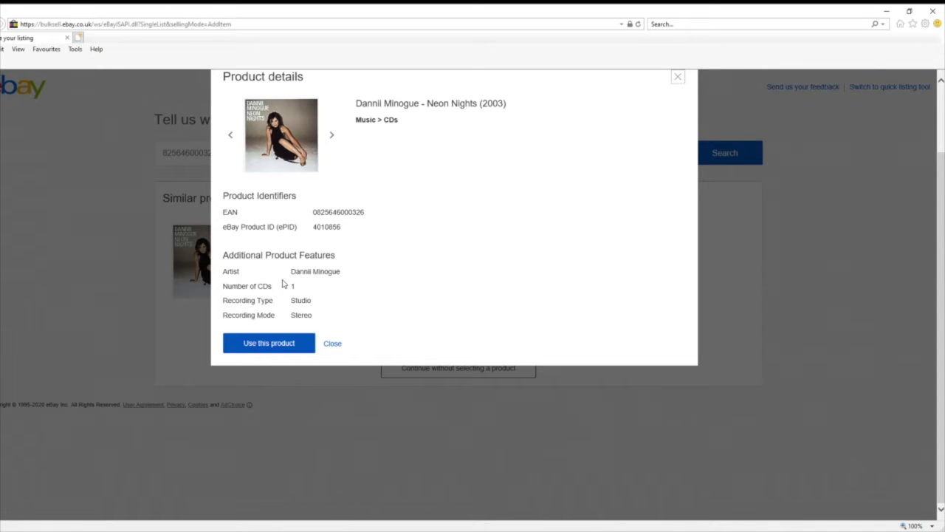
pyautogui.click(281, 351)
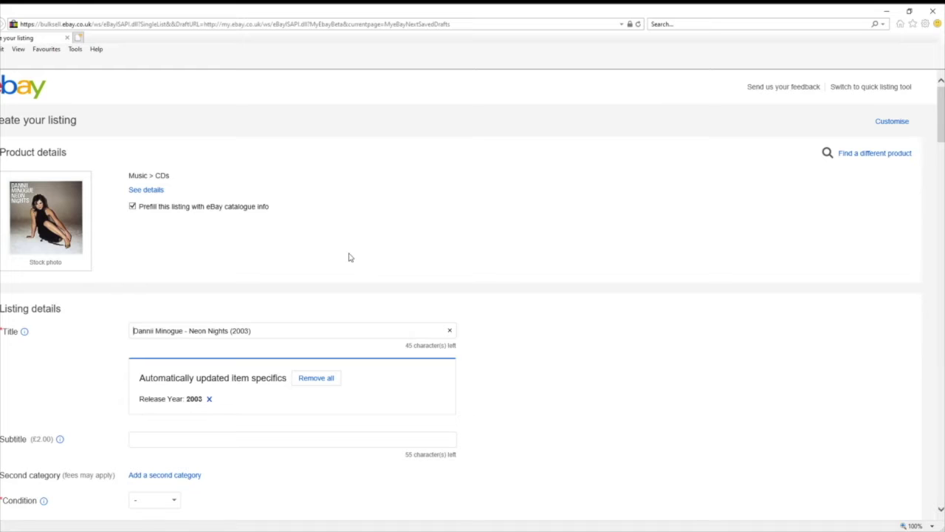
# - Remove the bracket before 2003 in the title and add CD
pyautogui.scroll(-1, 386, 264)
pyautogui.scroll(1, 385, 268)
pyautogui.scroll(-2, 147, 212)
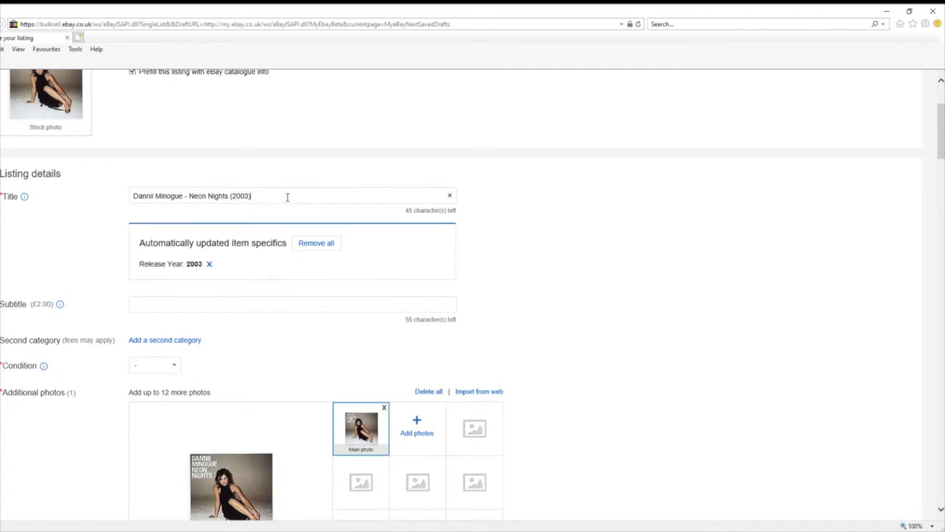
pyautogui.click(233, 195)
pyautogui.press('BackSpace')
pyautogui.write('CD')
# - Insert 'Enhanced CD 2003 WITH MUSIC VIDEOS' after Neon Nights in the title
pyautogui.click(230, 198)
pyautogui.write('Enhanced CD 2003 with music Video')
pyautogui.press('BackSpace')
pyautogui.press('BackSpace')
pyautogui.press('BackSpace')
pyautogui.press('BackSpace')
pyautogui.press('BackSpace')
pyautogui.press('BackSpace')
pyautogui.press('BackSpace')
pyautogui.press('BackSpace')
pyautogui.press('BackSpace')
pyautogui.press('BackSpace')
pyautogui.press('BackSpace')
pyautogui.press('BackSpace')
pyautogui.press('BackSpace')
pyautogui.press('BackSpace')
pyautogui.press('BackSpace')
pyautogui.press('BackSpace')
pyautogui.write('WITH')
pyautogui.write(' MUS')
pyautogui.write('VIDEOS')
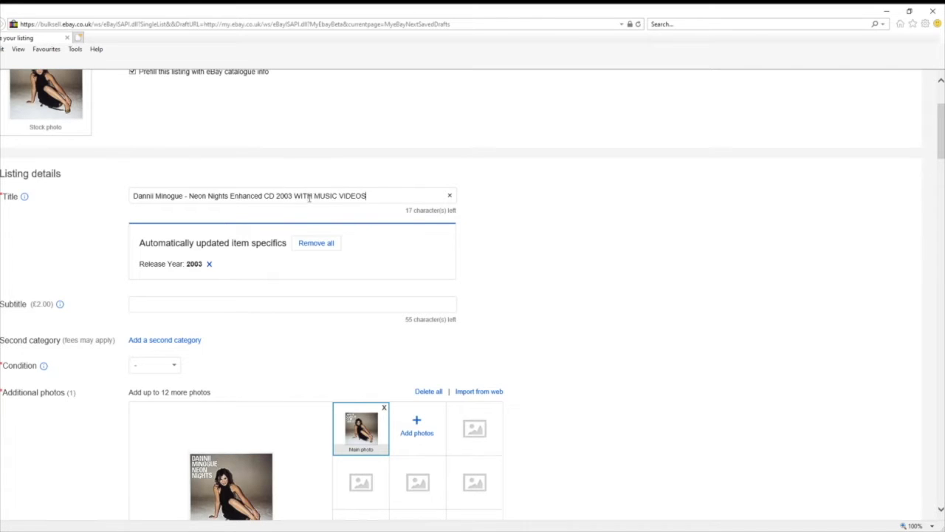
# - Add the count 3 between WITH and MUSIC in the title
pyautogui.click(314, 196)
pyautogui.write('3')
pyautogui.click(382, 198)
pyautogui.scroll(-1, 377, 196)
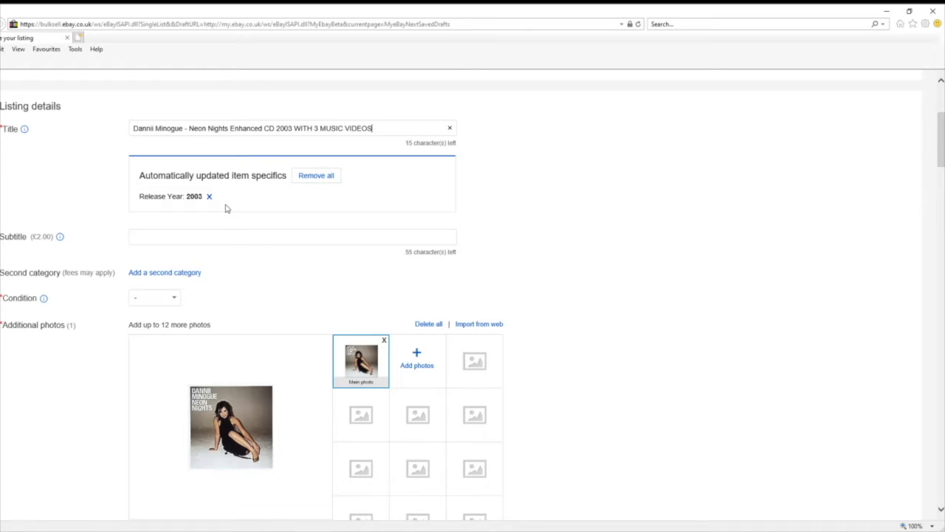
# - Set the item condition to Good
pyautogui.scroll(-3, 226, 207)
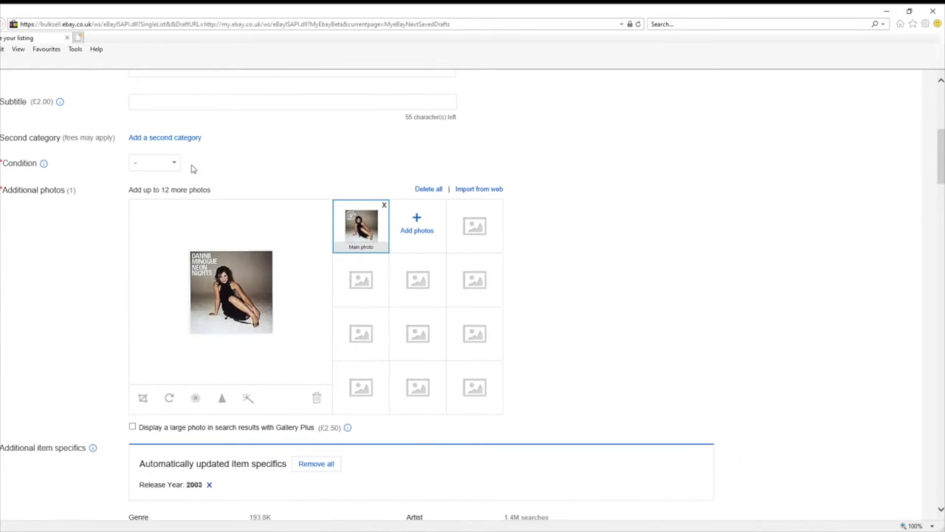
pyautogui.click(176, 165)
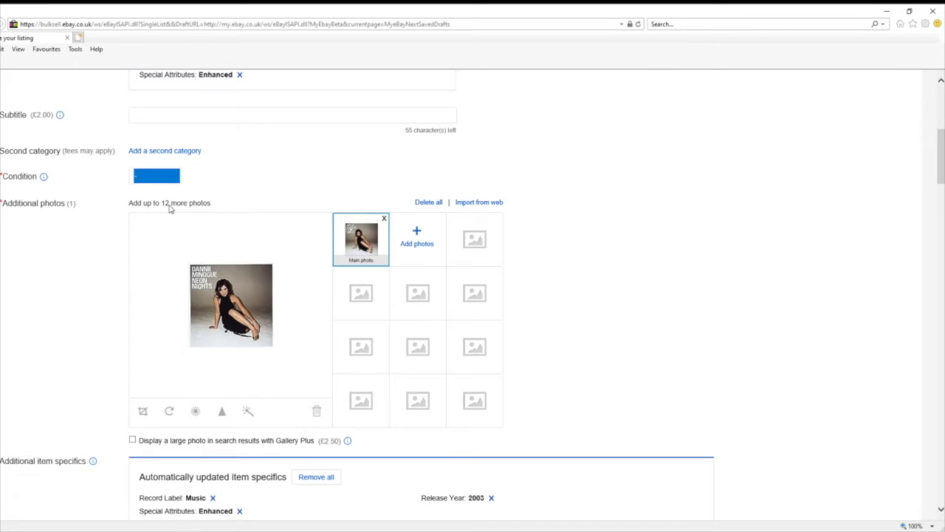
pyautogui.click(175, 220)
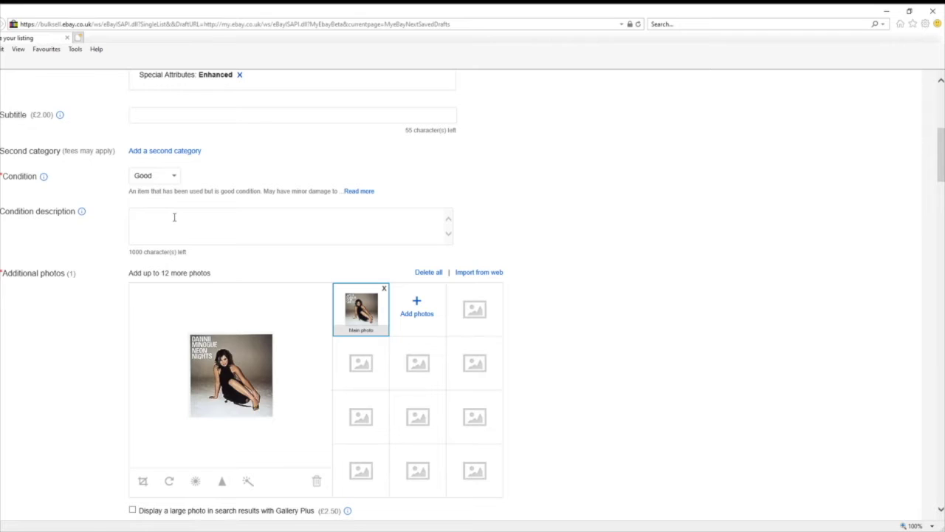
# - Enter 'GOOD CONDITION - LIGHT MARKS AND SCRATCHES' as the condition description
pyautogui.write('gOOD')
pyautogui.press('BackSpace')
pyautogui.press('BackSpace')
pyautogui.press('BackSpace')
pyautogui.press('BackSpace')
pyautogui.press('BackSpace')
pyautogui.write('GOOD CONDITION - LIGHT MAR')
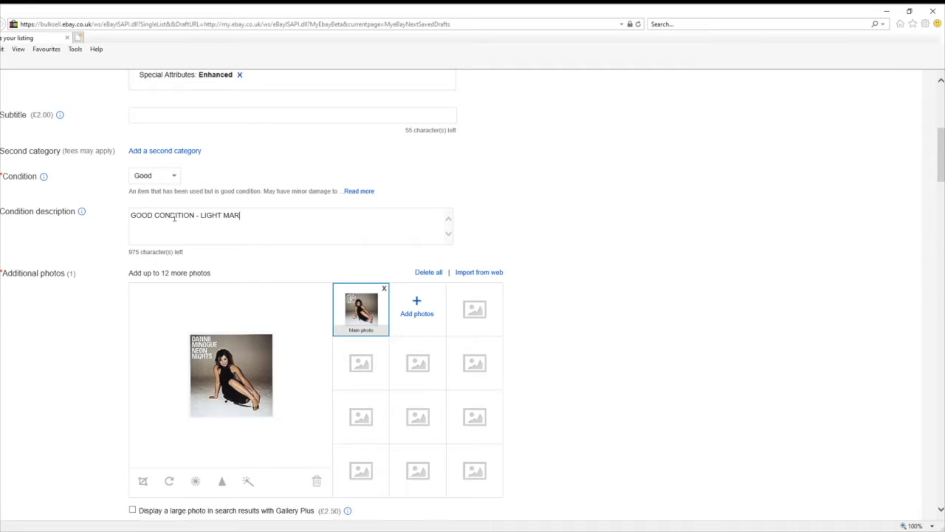
pyautogui.write('KS AND SCRATCHES')
pyautogui.scroll(-3, 232, 165)
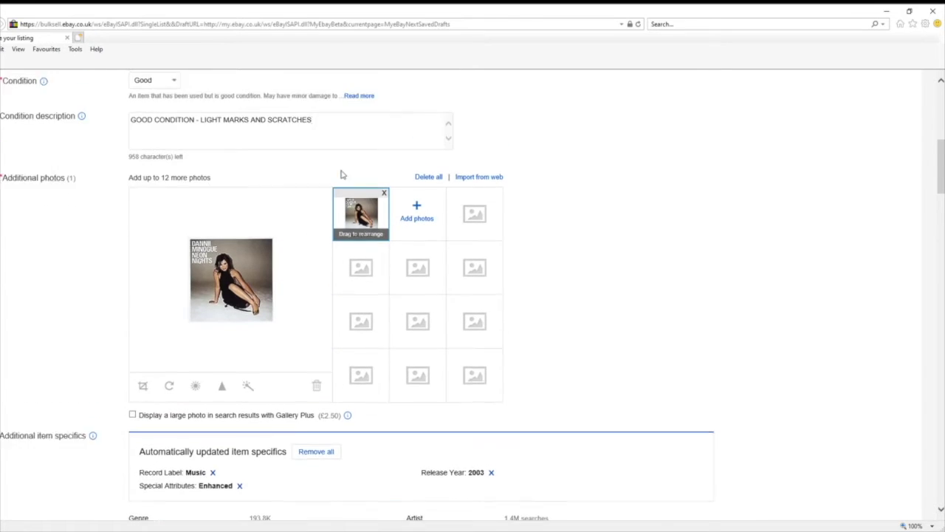
pyautogui.scroll(1, 347, 177)
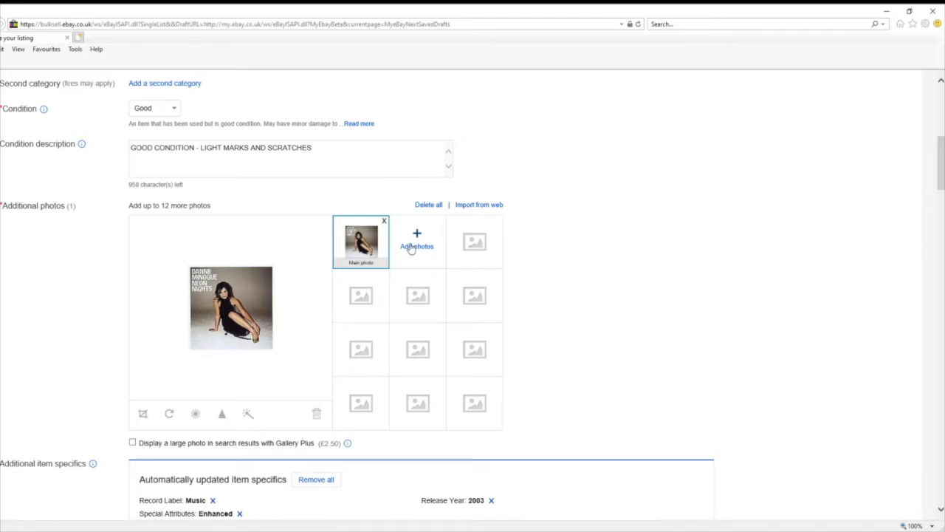
pyautogui.scroll(-2, 410, 245)
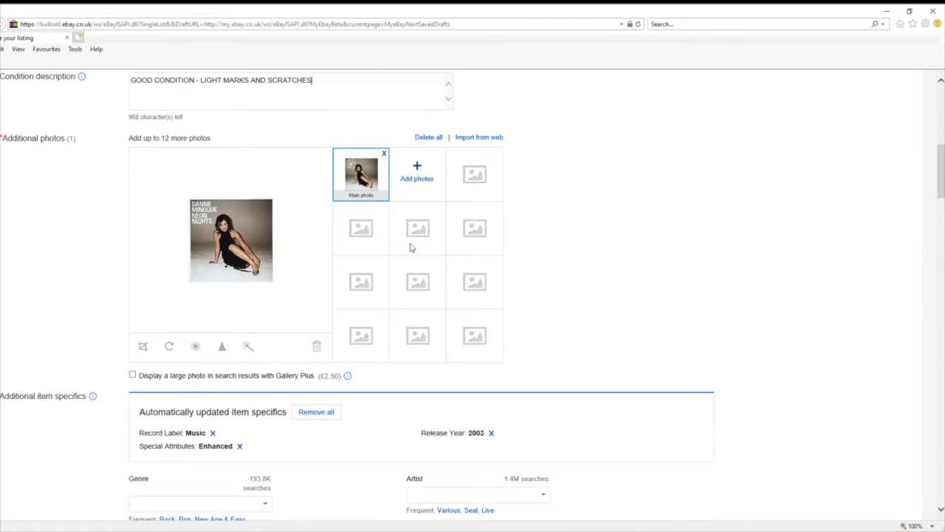
pyautogui.click(423, 185)
pyautogui.doubleClick(84, 148)
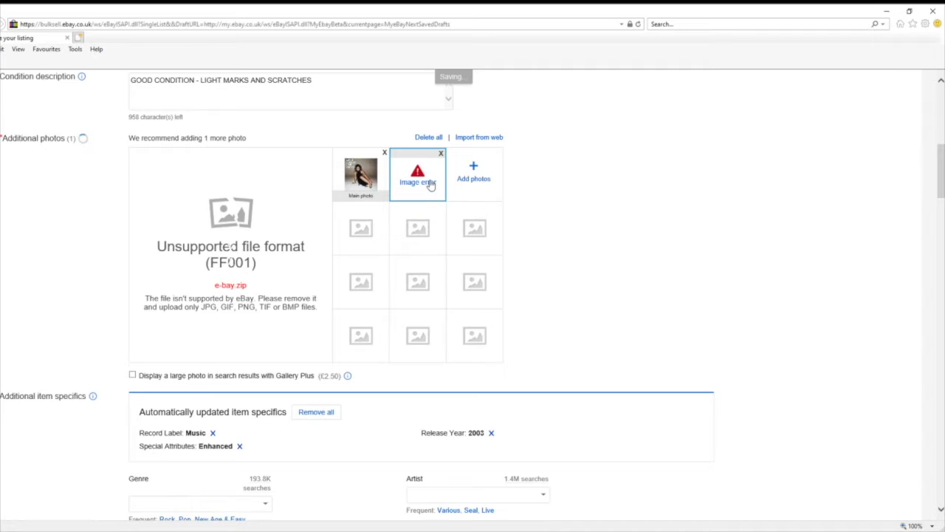
pyautogui.click(441, 154)
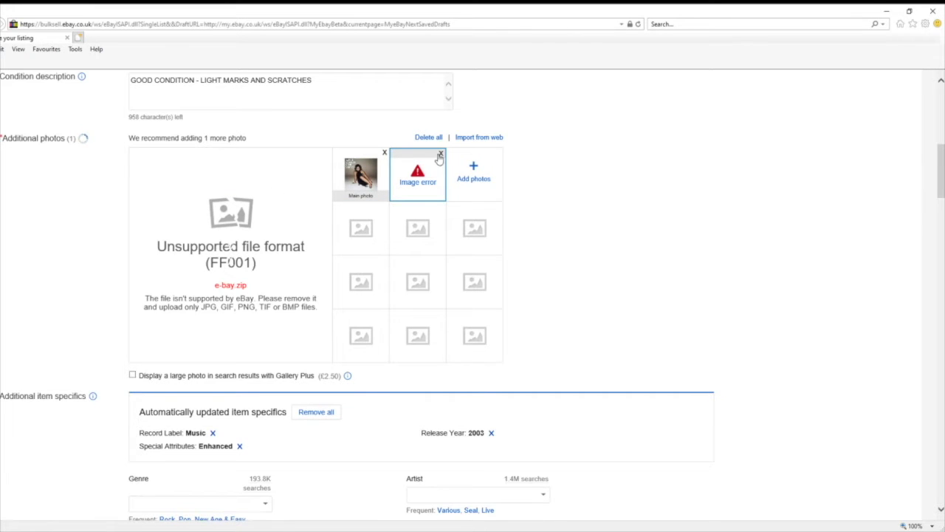
pyautogui.click(441, 155)
pyautogui.click(441, 154)
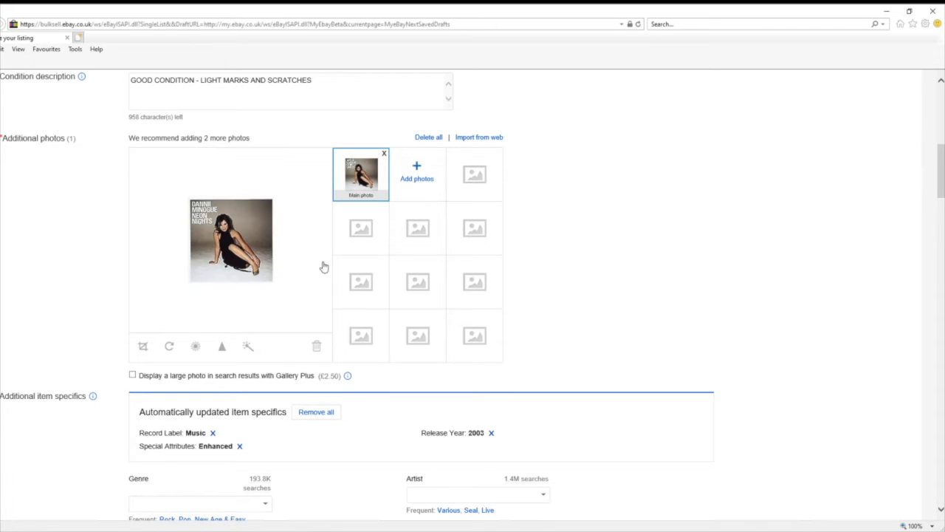
pyautogui.click(431, 177)
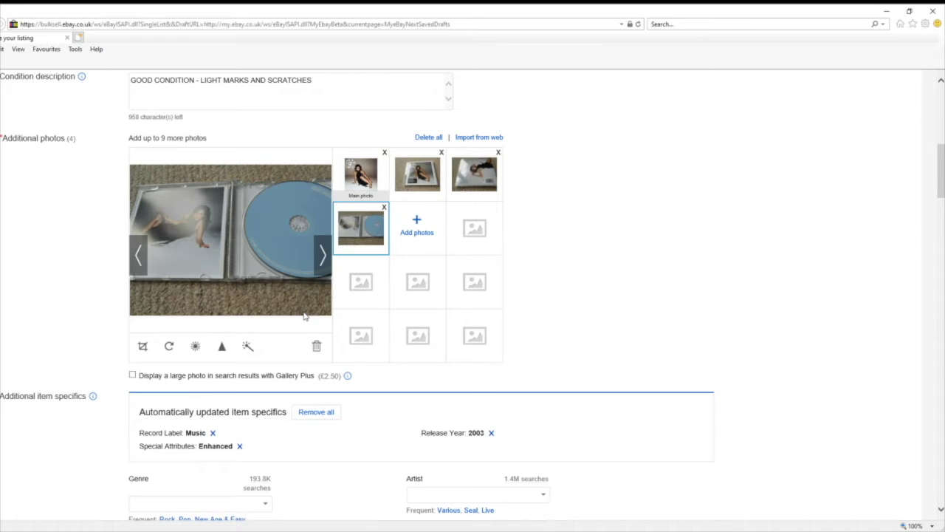
pyautogui.click(417, 175)
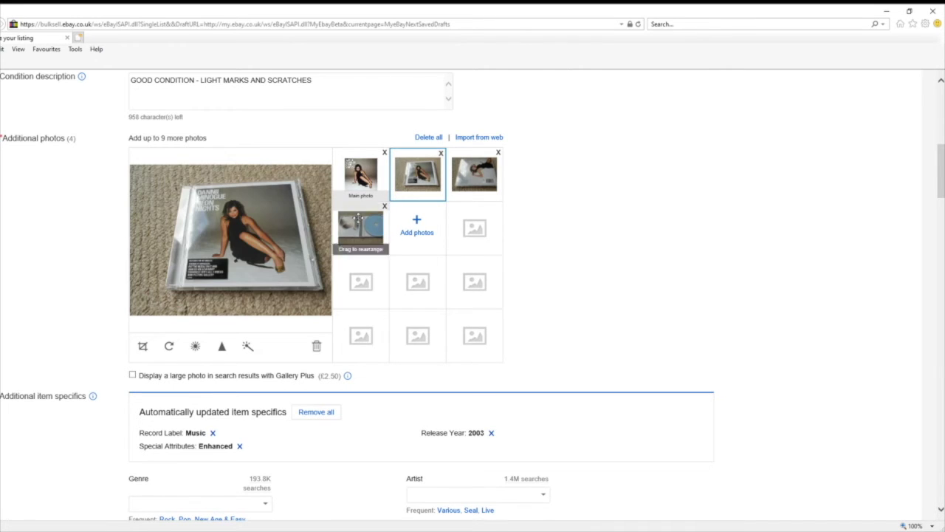
pyautogui.click(324, 258)
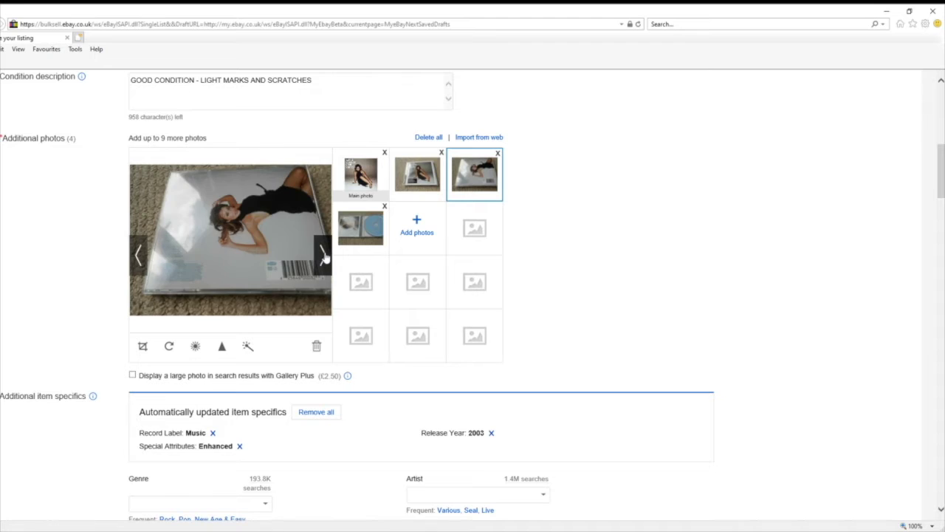
pyautogui.click(324, 259)
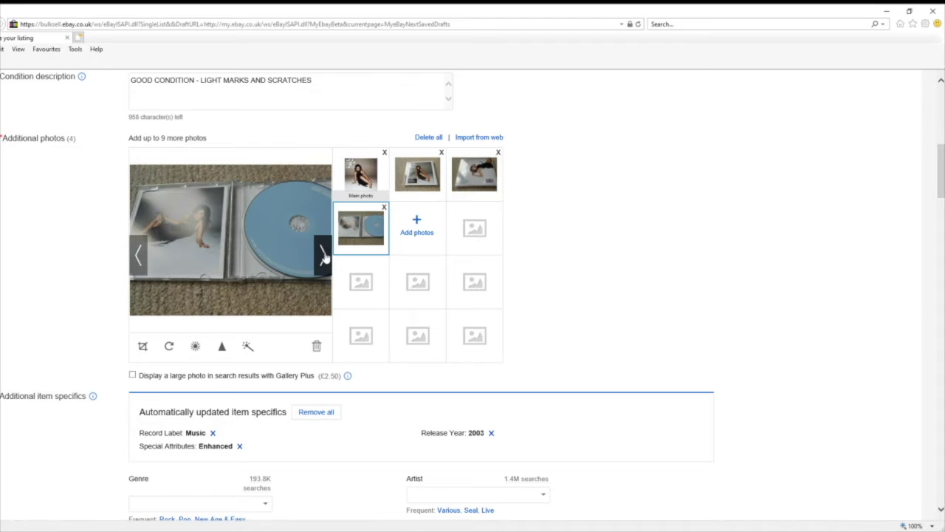
pyautogui.click(417, 175)
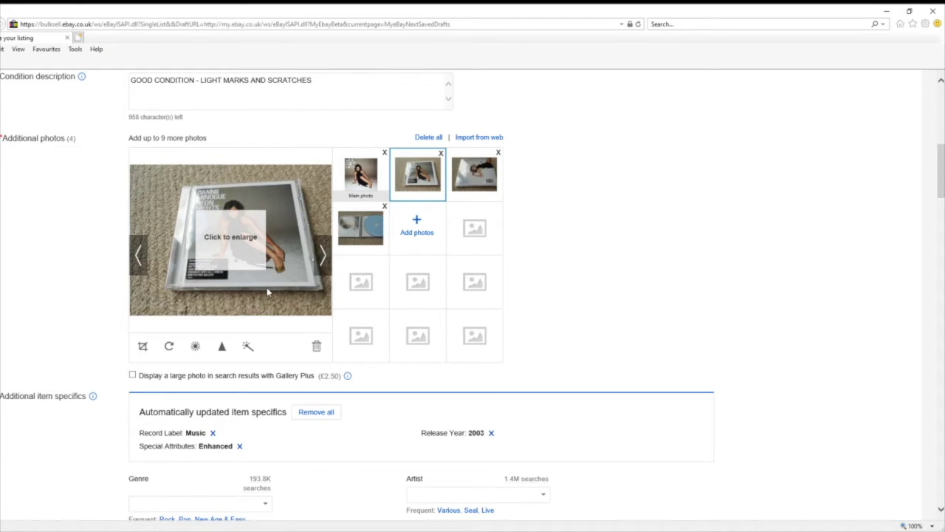
pyautogui.scroll(-3, 267, 288)
pyautogui.scroll(-2, 266, 292)
pyautogui.scroll(3, 283, 285)
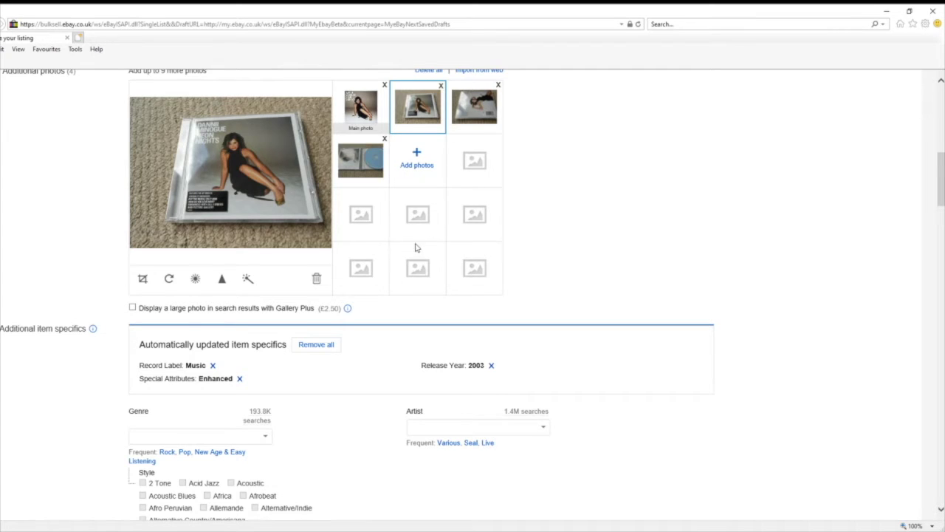
pyautogui.scroll(-2, 340, 257)
pyautogui.scroll(-1, 340, 257)
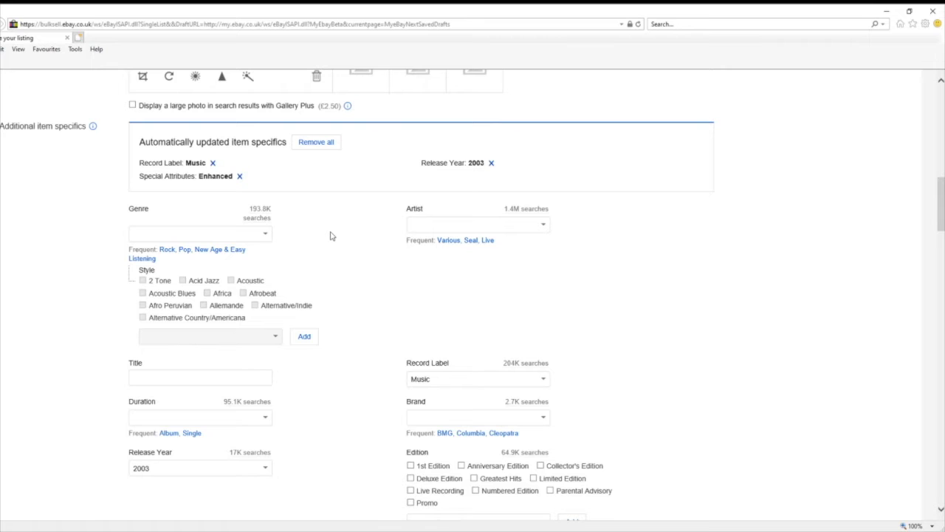
# - Set genre to Pop and artist to Dannii Minogue
pyautogui.scroll(-1, 330, 236)
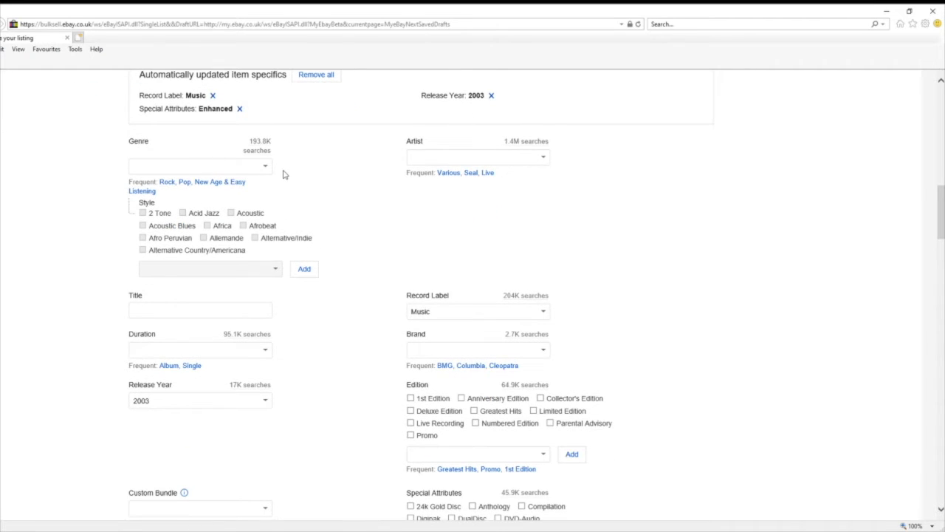
pyautogui.click(185, 183)
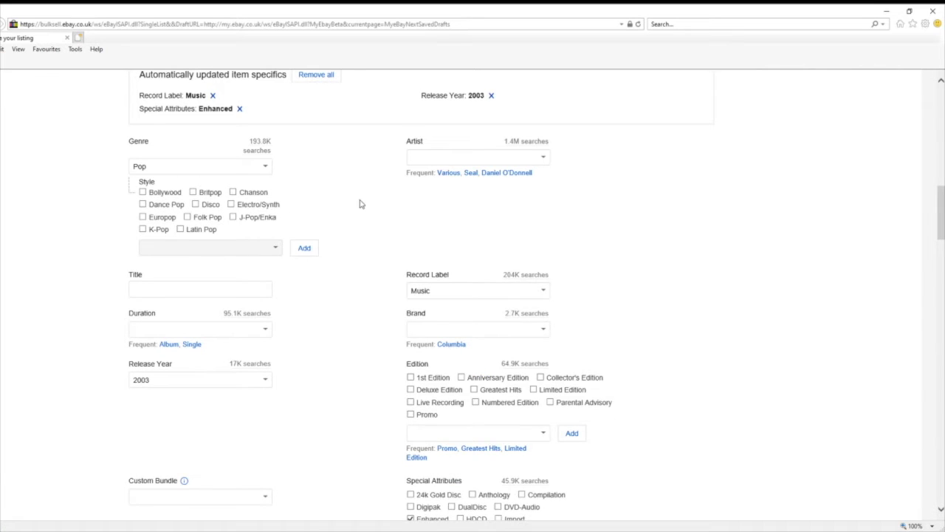
pyautogui.click(425, 164)
pyautogui.write('dANNI')
pyautogui.press('BackSpace')
pyautogui.press('BackSpace')
pyautogui.press('BackSpace')
pyautogui.press('BackSpace')
pyautogui.press('BackSpace')
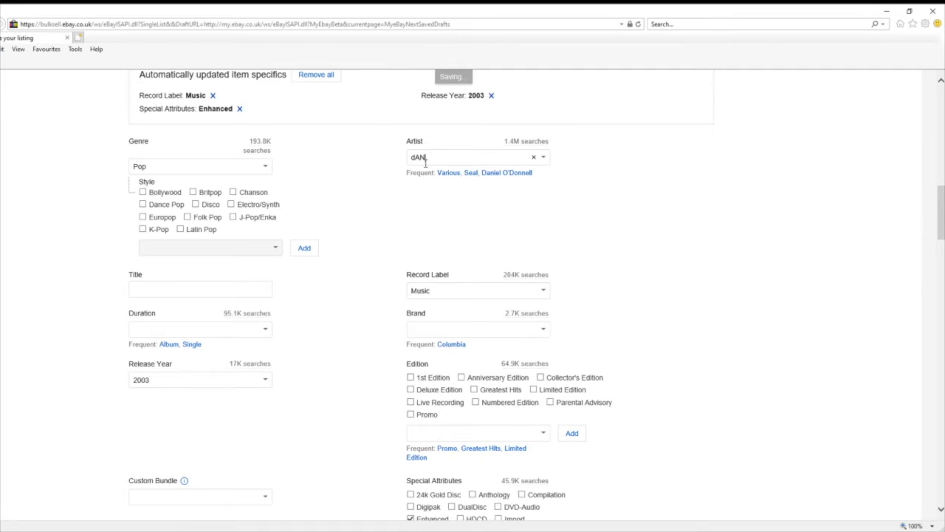
pyautogui.write('D')
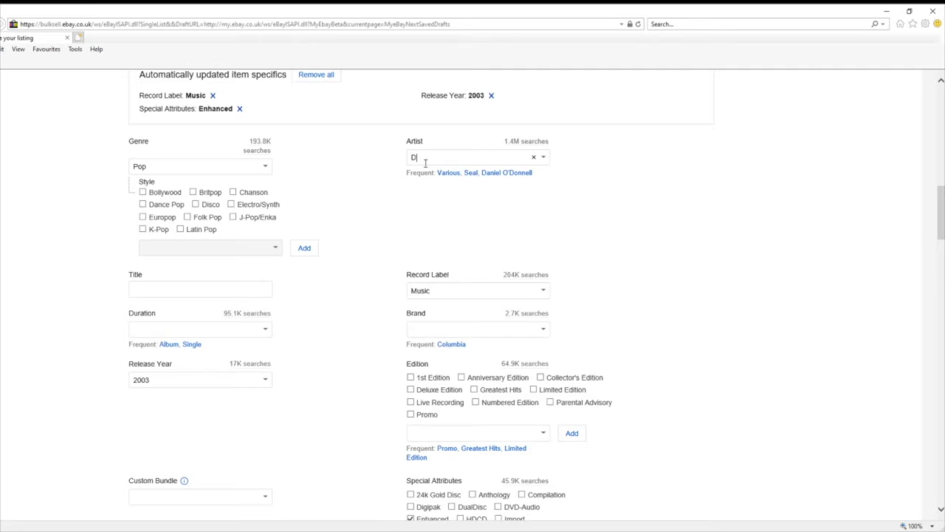
pyautogui.write('annii Minogue')
# - Set duration to Album and replace the record label Music with London
pyautogui.scroll(-2, 352, 179)
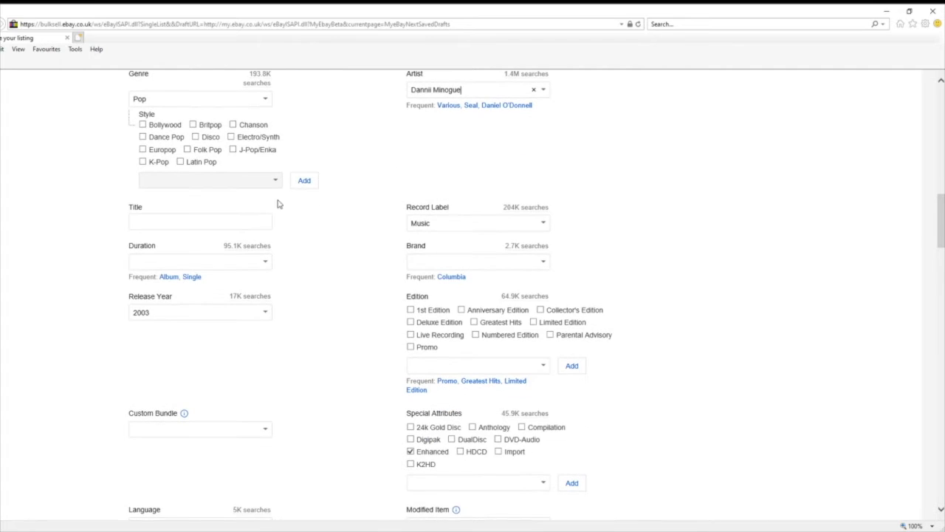
pyautogui.click(169, 276)
pyautogui.click(443, 223)
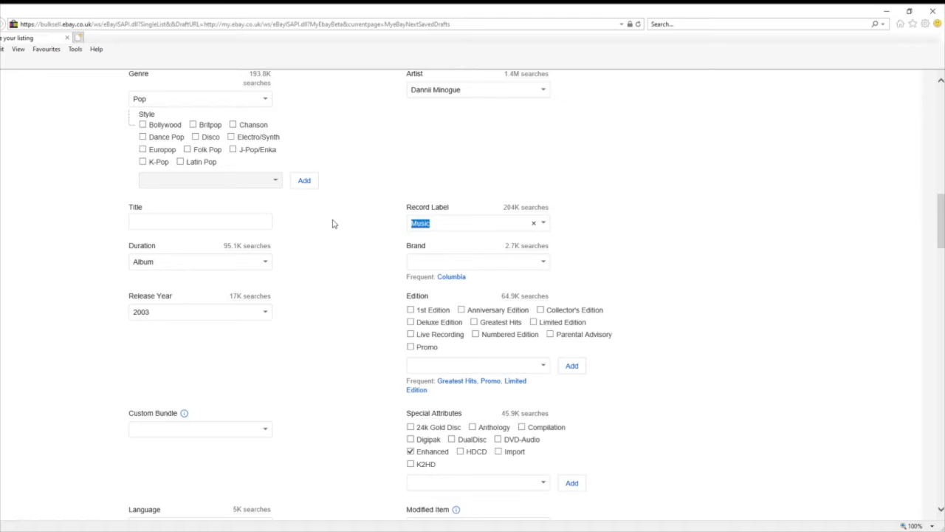
pyautogui.write('London')
pyautogui.click(443, 241)
pyautogui.scroll(-1, 718, 285)
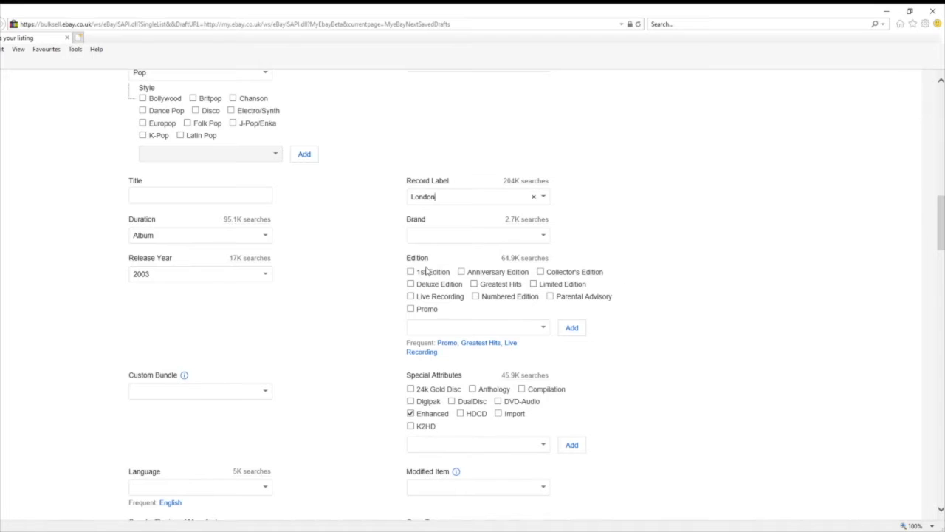
pyautogui.scroll(-2, 419, 285)
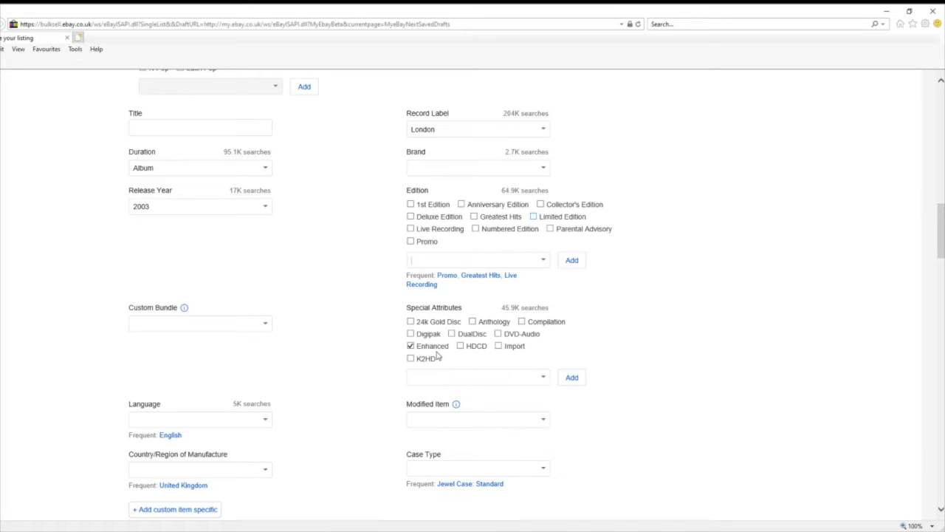
pyautogui.scroll(-1, 611, 284)
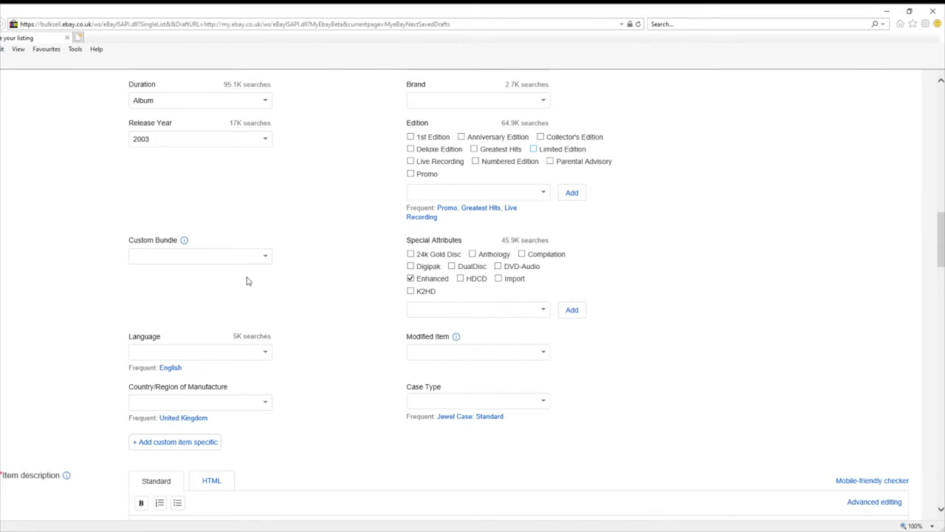
pyautogui.scroll(-1, 247, 280)
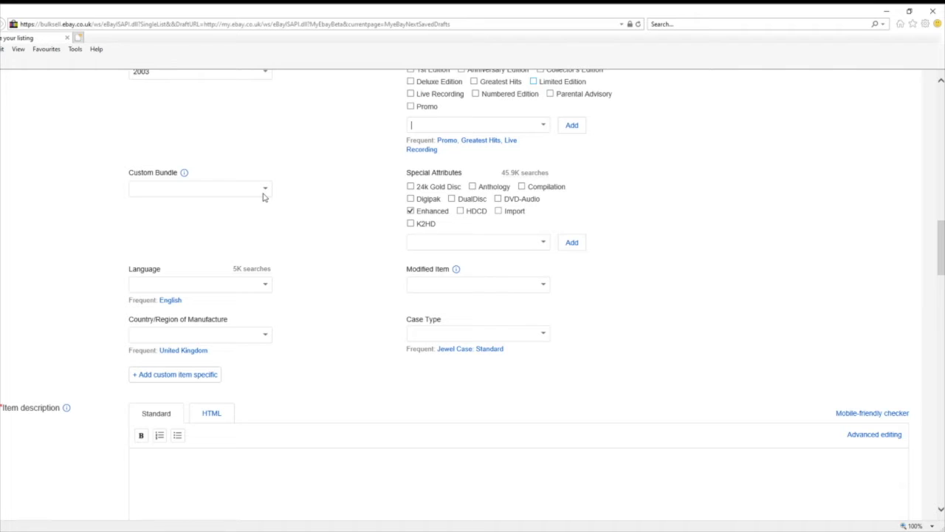
pyautogui.scroll(-2, 263, 197)
# - Set the language to English and the country of manufacture to Germany
pyautogui.click(263, 147)
pyautogui.click(218, 172)
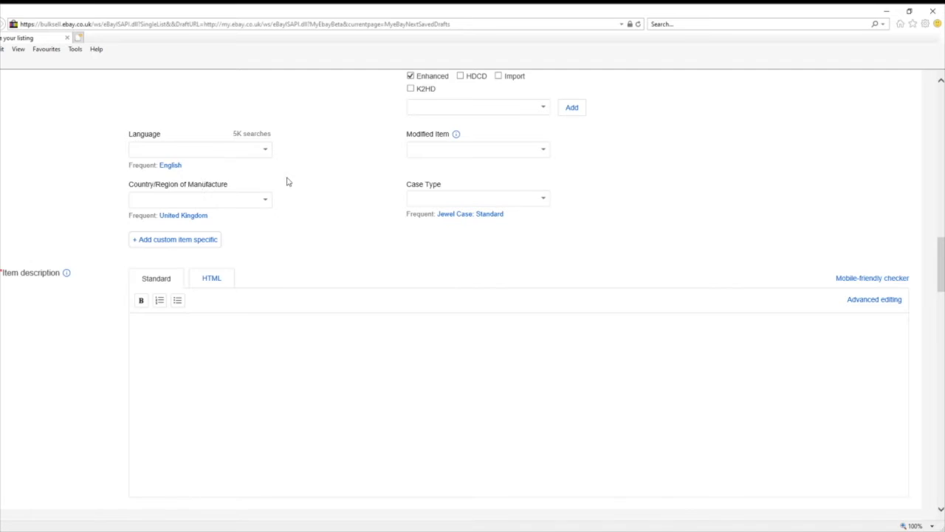
pyautogui.click(169, 167)
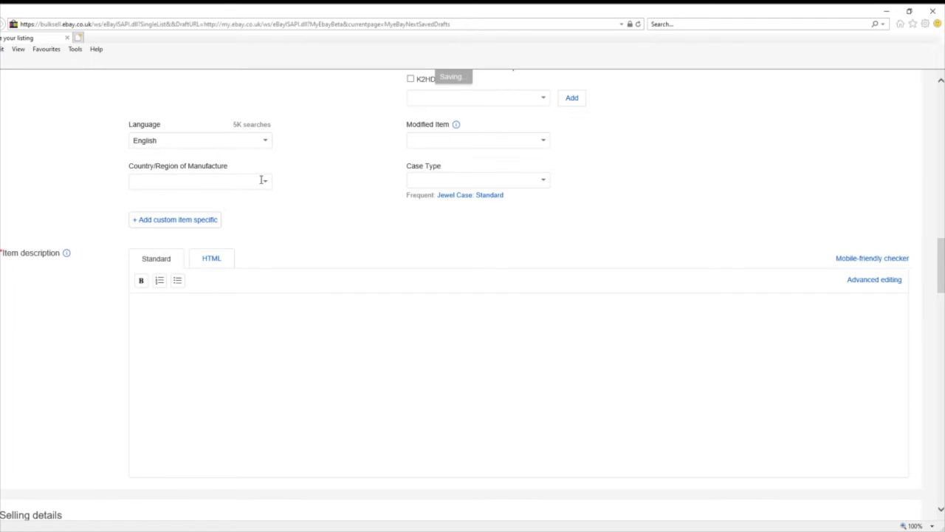
pyautogui.click(265, 183)
pyautogui.write('ger')
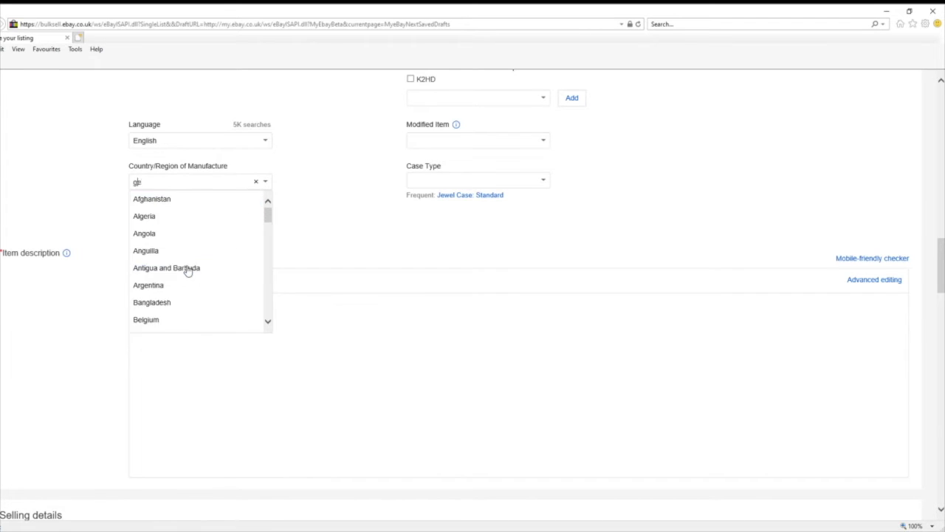
pyautogui.click(171, 215)
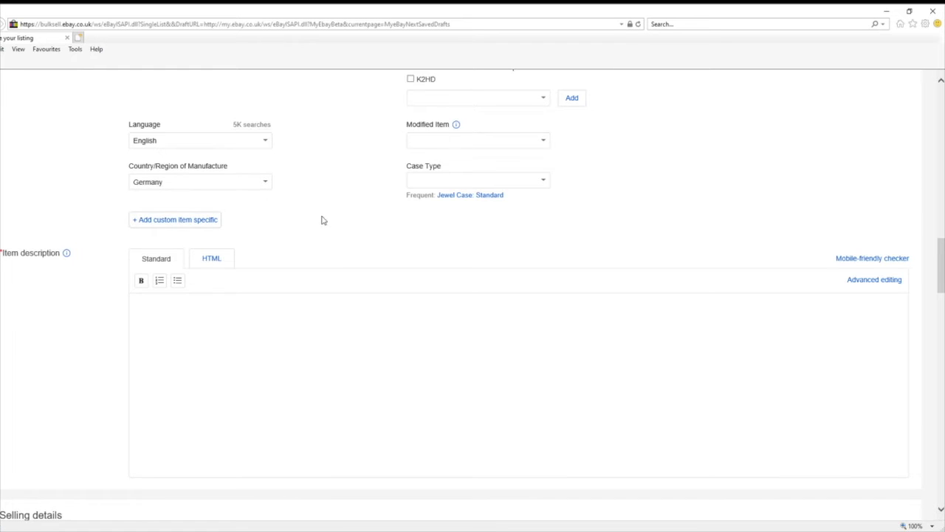
# - Set the case type to Jewel Case: Standard
pyautogui.scroll(2, 377, 247)
pyautogui.scroll(-1, 488, 329)
pyautogui.click(499, 238)
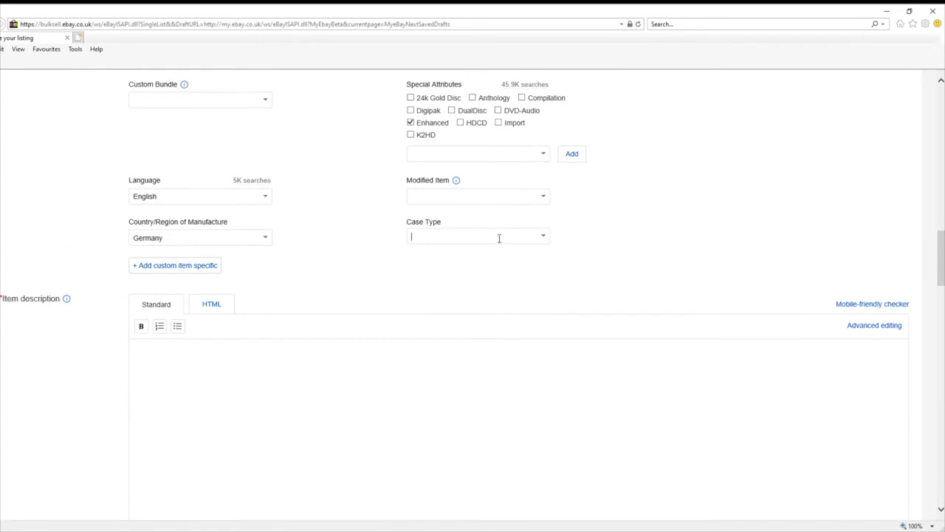
pyautogui.click(544, 237)
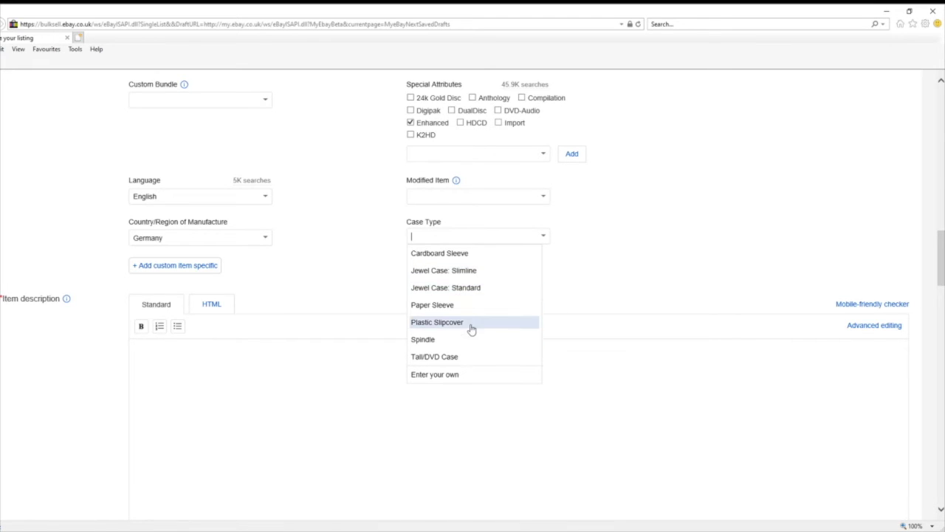
pyautogui.click(485, 289)
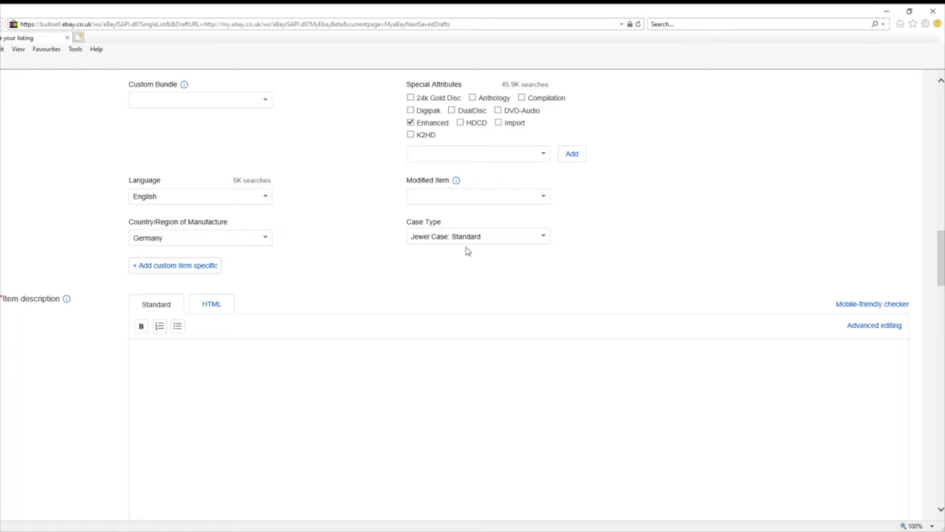
pyautogui.scroll(1, 233, 398)
pyautogui.click(229, 415)
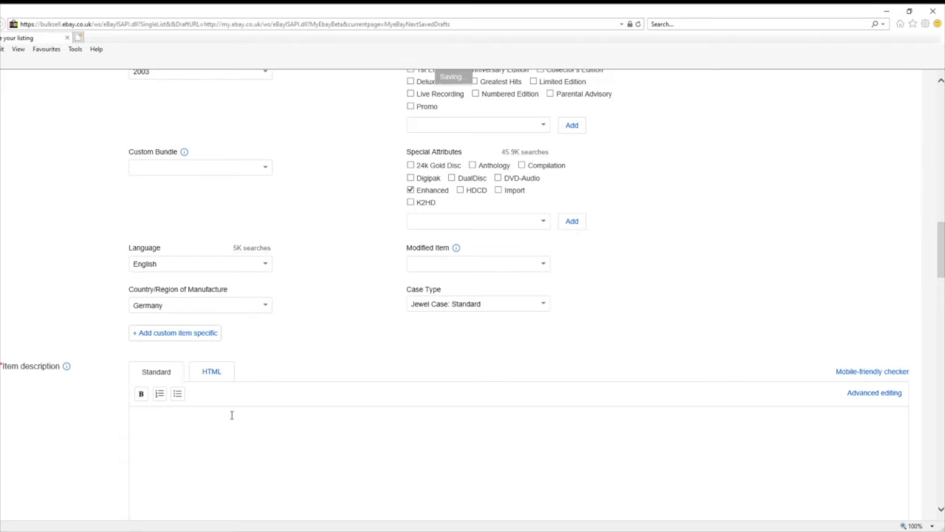
pyautogui.scroll(-3, 271, 380)
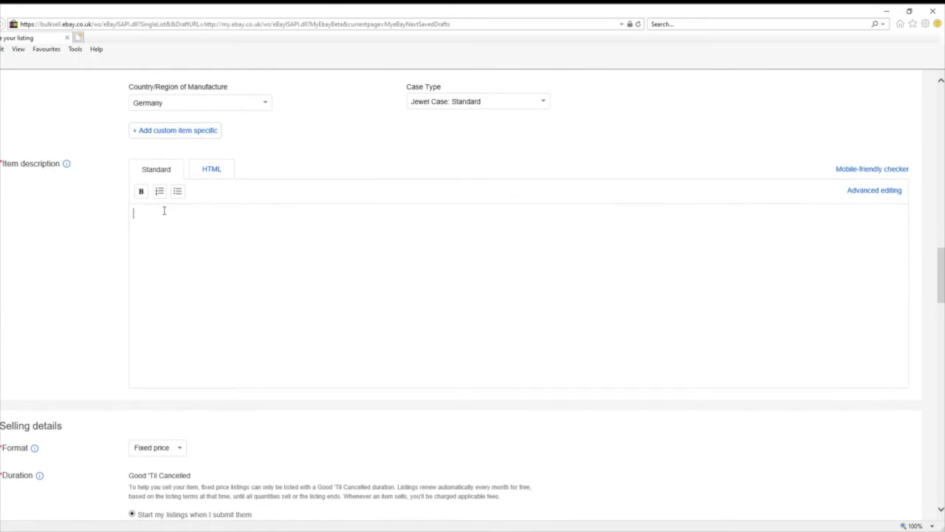
# - Open and then dismiss the custom item specific form
pyautogui.click(136, 131)
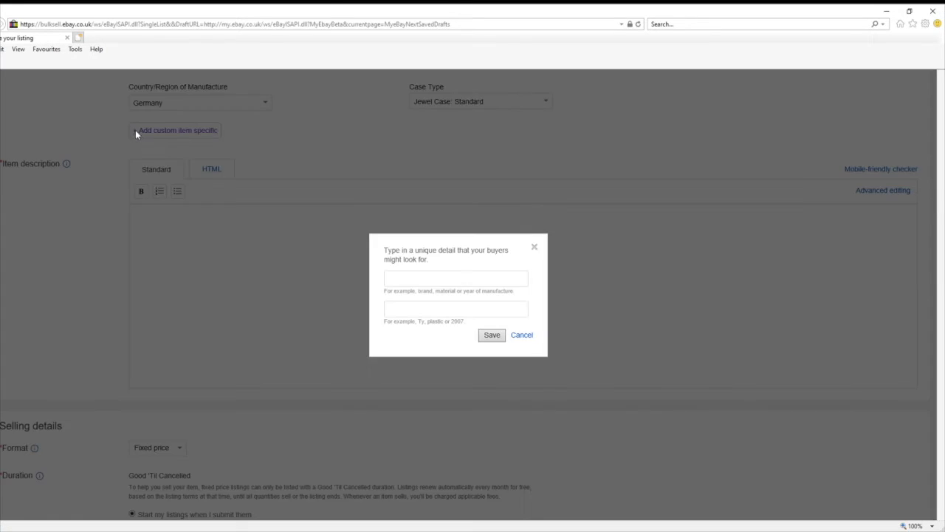
pyautogui.click(521, 336)
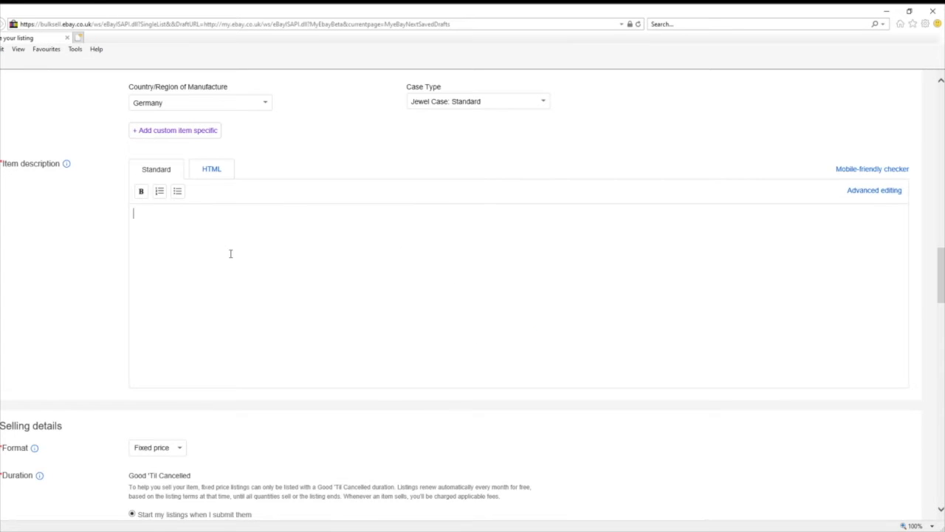
pyautogui.scroll(-3, 243, 252)
pyautogui.scroll(3, 243, 251)
# - Select the whole listing title, then place the cursor in the item description box
pyautogui.scroll(3, 274, 284)
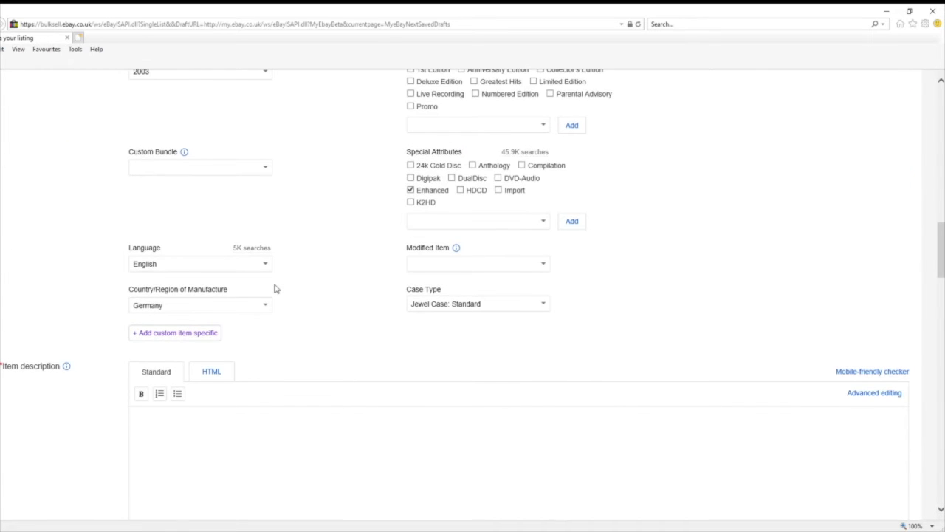
pyautogui.scroll(7, 275, 288)
pyautogui.scroll(8, 275, 284)
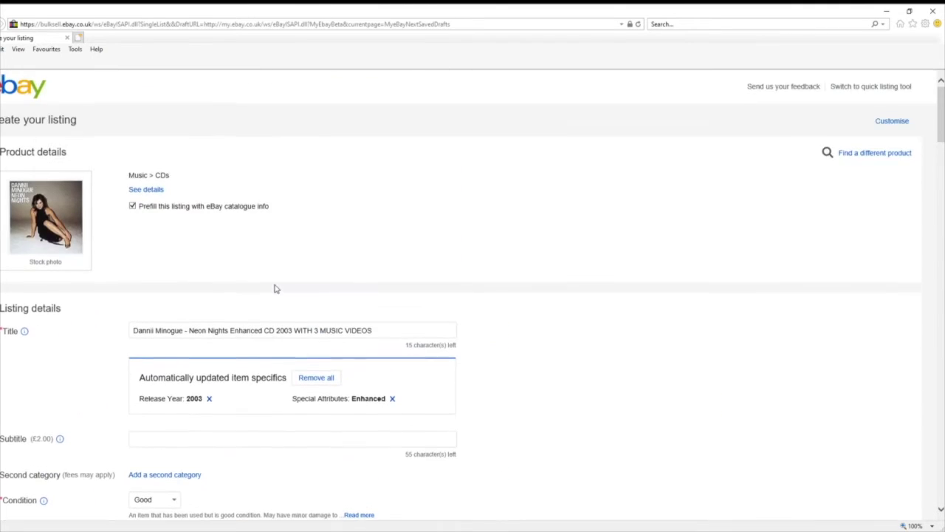
pyautogui.moveTo(392, 330); pyautogui.dragTo(144, 323)
pyautogui.hotkey('ctrl', 'c')
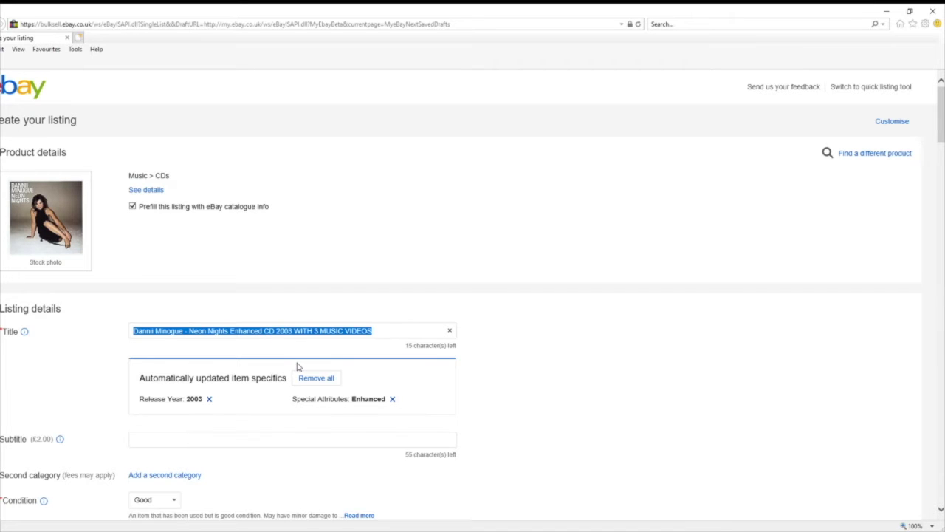
pyautogui.scroll(-15, 297, 365)
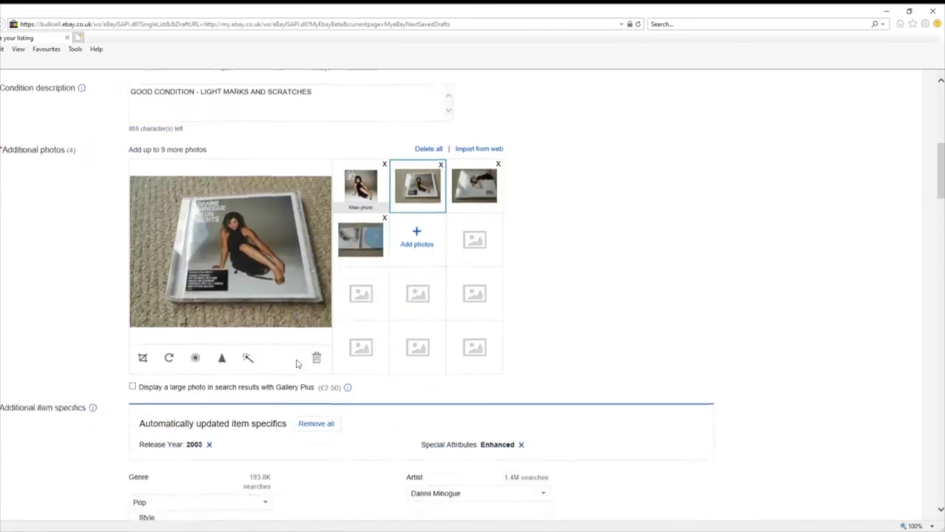
pyautogui.scroll(-6, 297, 363)
pyautogui.scroll(2, 296, 363)
pyautogui.click(224, 215)
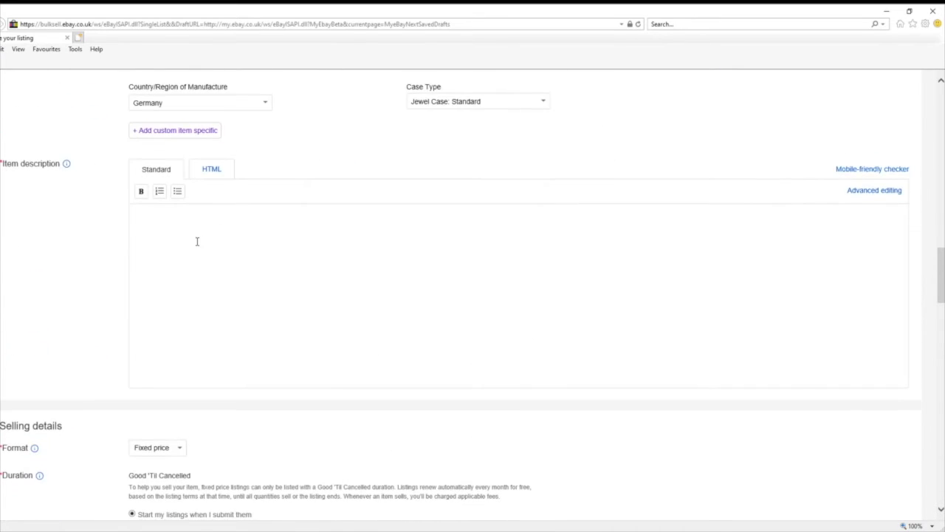
# - Paste the CD title, then type '14 Music tracks and 3 videos' with a 'play on PC' note
pyautogui.hotkey('ctrl', 'v')
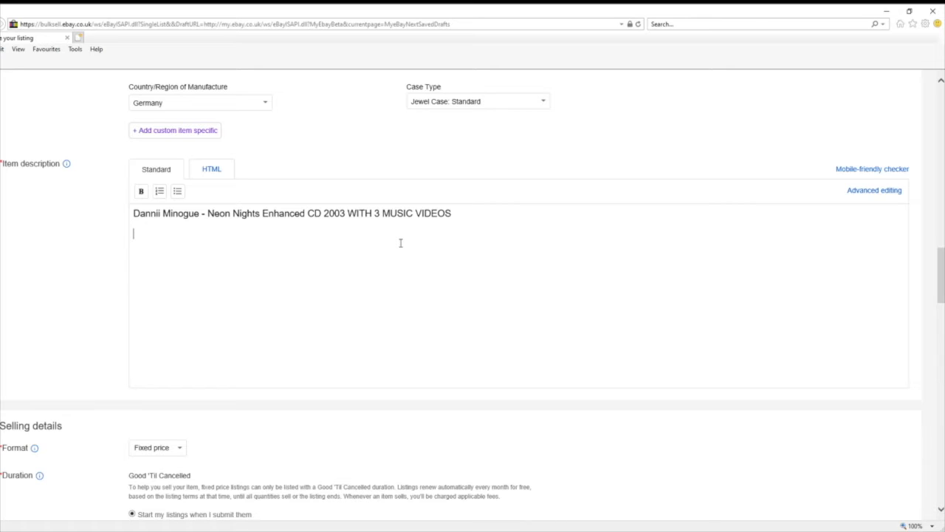
pyautogui.write('14 Music tracks and 3 vide')
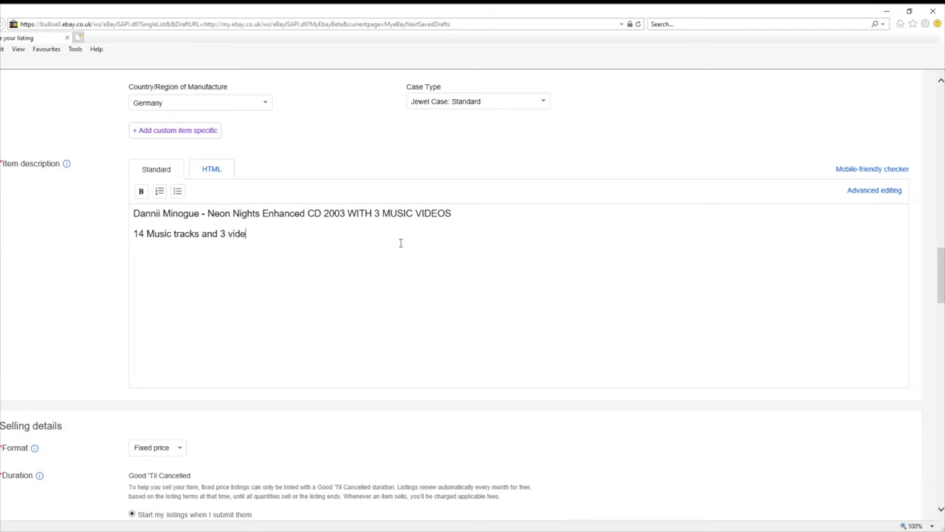
pyautogui.write('o')
pyautogui.write('s (')
pyautogui.write('that')
pyautogui.write(' will p')
pyautogui.write('al')
pyautogui.press('BackSpace')
pyautogui.press('BackSpace')
pyautogui.press('BackSpace')
pyautogui.press('BackSpace')
pyautogui.press('BackSpace')
pyautogui.press('BackSpace')
pyautogui.press('BackSpace')
pyautogui.press('BackSpace')
pyautogui.write('pla')
pyautogui.write('in')
pyautogui.write('C')
pyautogui.press('BackSpace')
pyautogui.press('BackSpace')
pyautogui.press('BackSpace')
pyautogui.press('BackSpace')
pyautogui.press('BackSpace')
pyautogui.press('BackSpace')
pyautogui.write('onPC')
pyautogui.press('BackSpace')
pyautogui.press('BackSpace')
pyautogui.write('PC)')
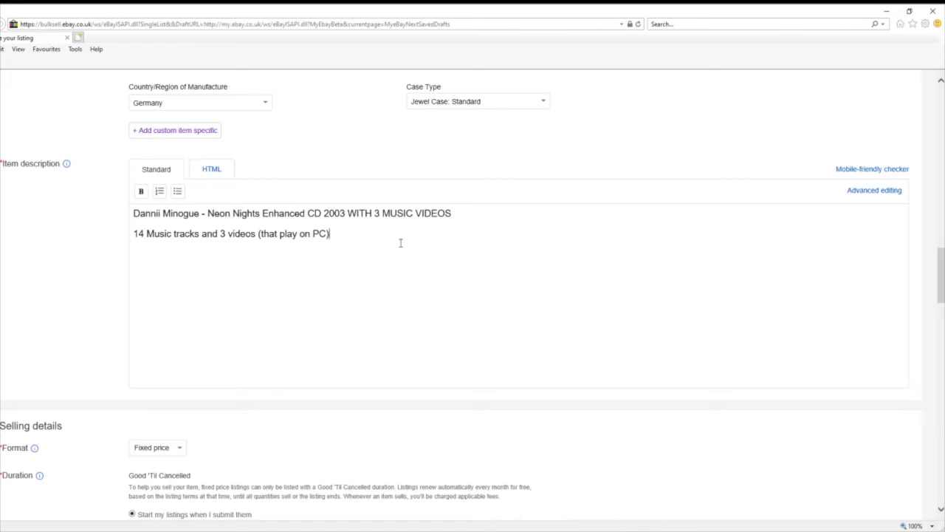
pyautogui.press('Return')
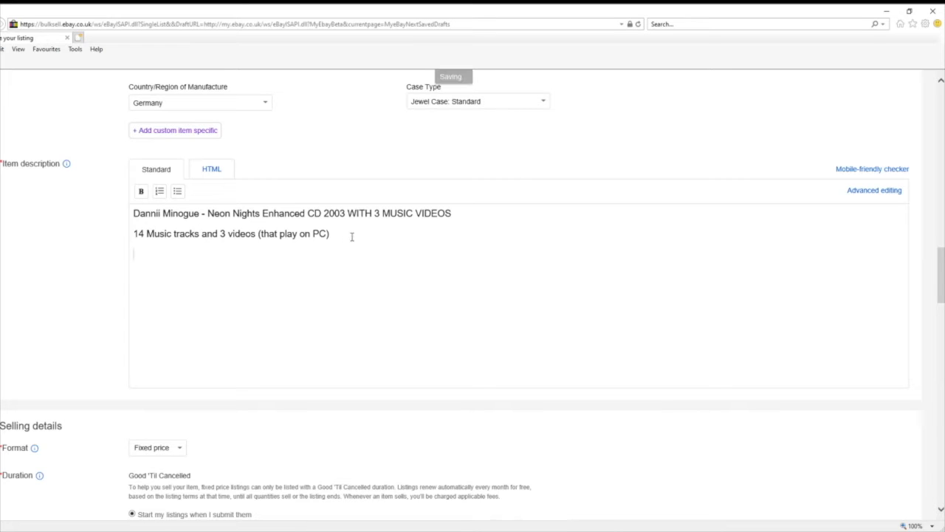
# - Correct the bracketed note to read '(Videos play on PC)'
pyautogui.click(261, 233)
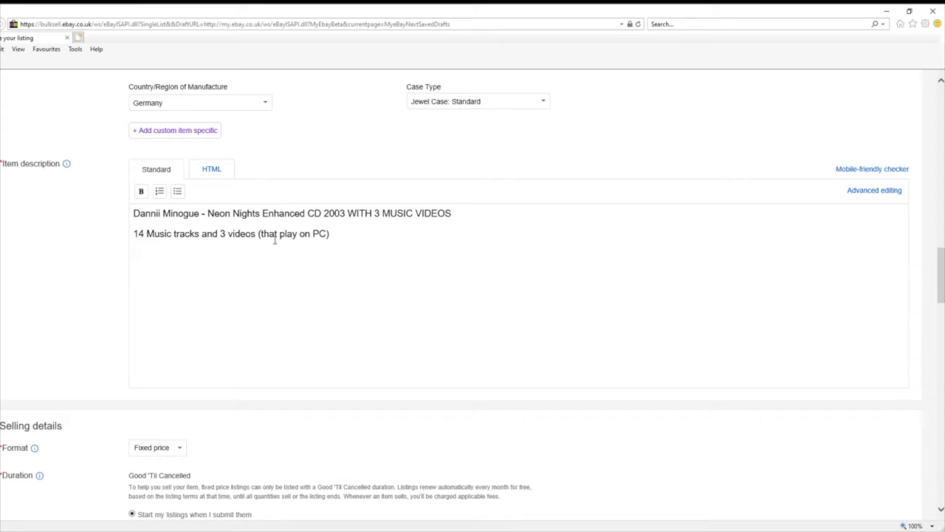
pyautogui.write('Videos')
pyautogui.press('BackSpace')
pyautogui.press('BackSpace')
pyautogui.press('BackSpace')
pyautogui.press('BackSpace')
pyautogui.click(354, 236)
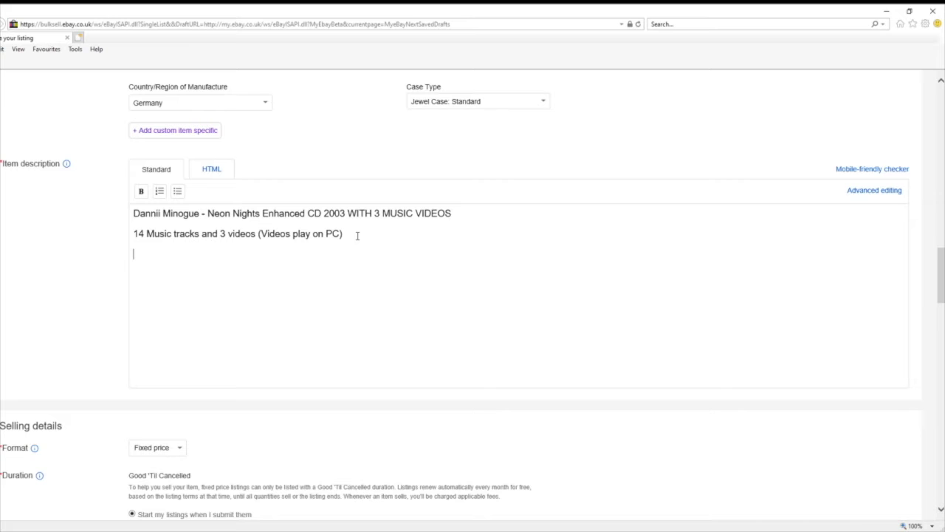
# - Begin the third line with 'Includes tracks: Put'
pyautogui.write('Include')
pyautogui.write('s--')
pyautogui.press('BackSpace')
pyautogui.press('BackSpace')
pyautogui.write('tracks:')
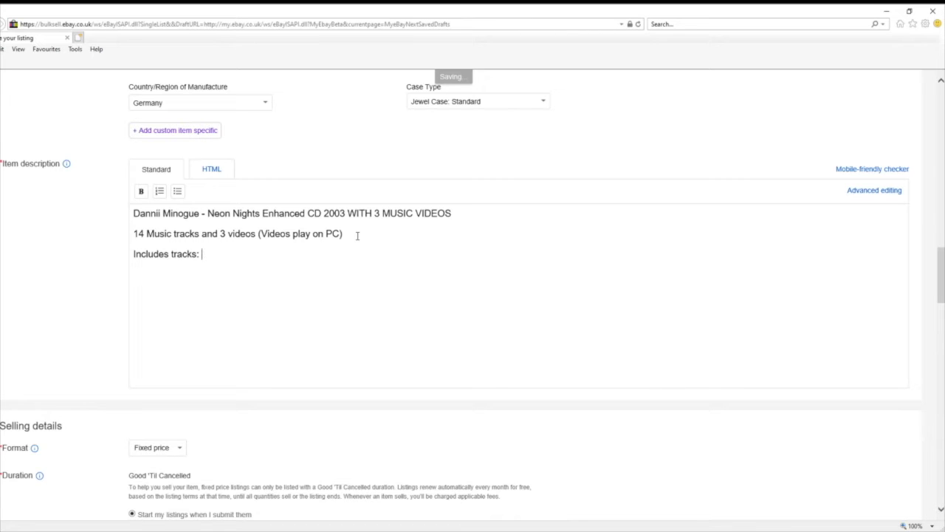
pyautogui.write('P')
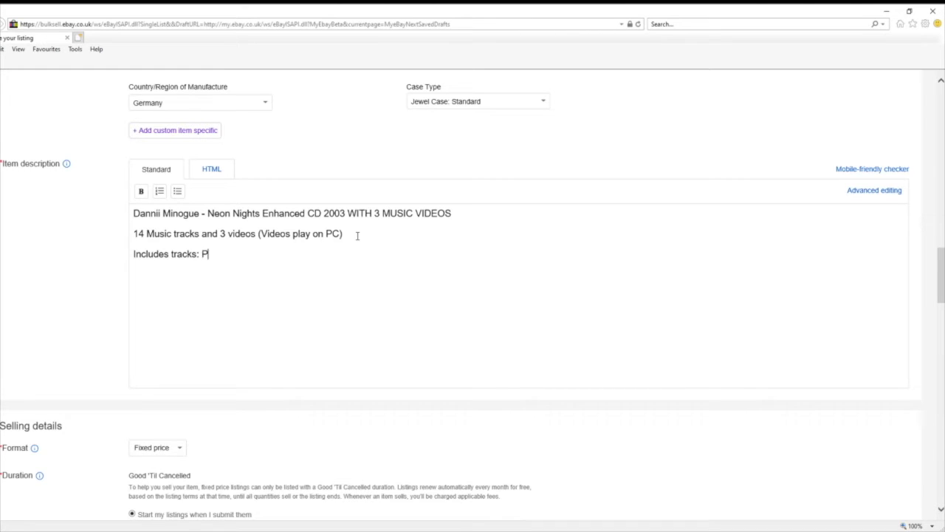
pyautogui.write('ut needl')
pyautogui.write('e')
pyautogui.press('BackSpace')
pyautogui.write('e')
pyautogui.press('BackSpace')
pyautogui.press('BackSpace')
pyautogui.press('BackSpace')
pyautogui.press('BackSpace')
pyautogui.press('BackSpace')
pyautogui.press('BackSpace')
# - Finish the track list with 'the needle on it, I begin to wonder and Who do you Love now?'
pyautogui.write('the ')
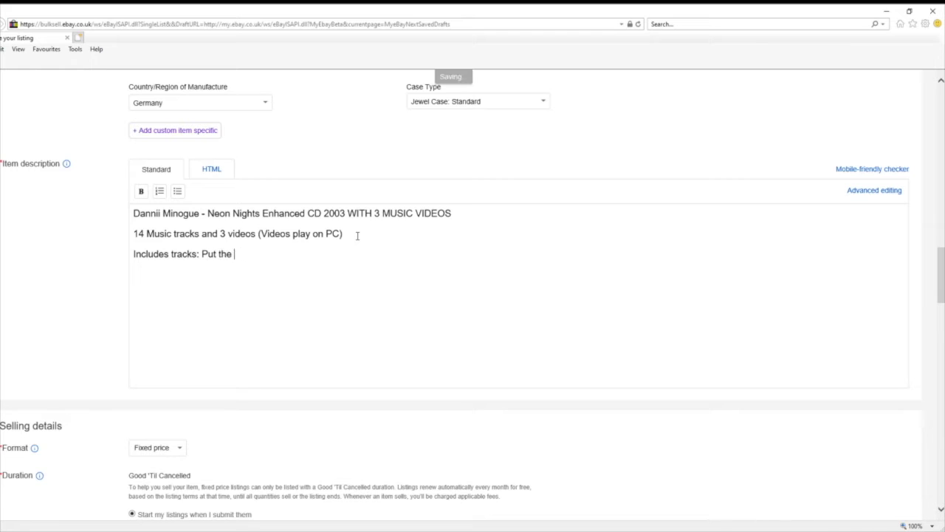
pyautogui.write('needle ')
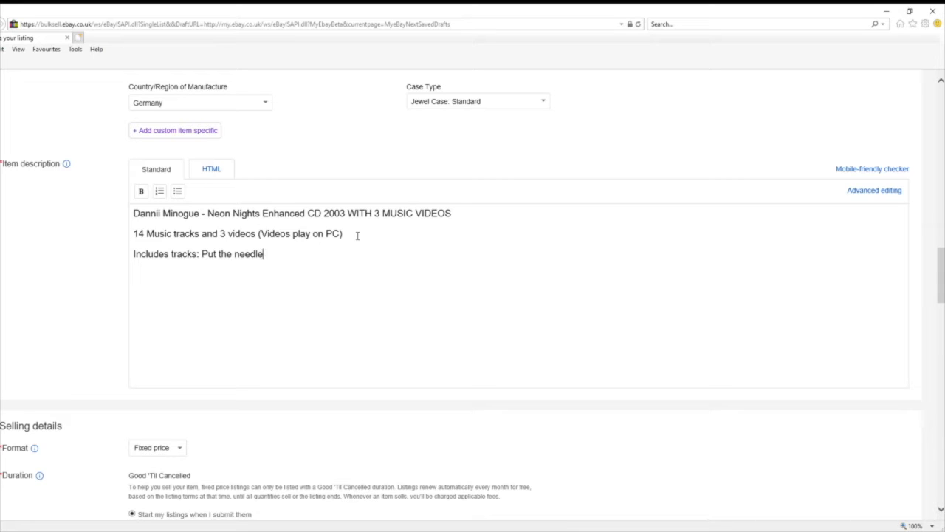
pyautogui.write('on it, ')
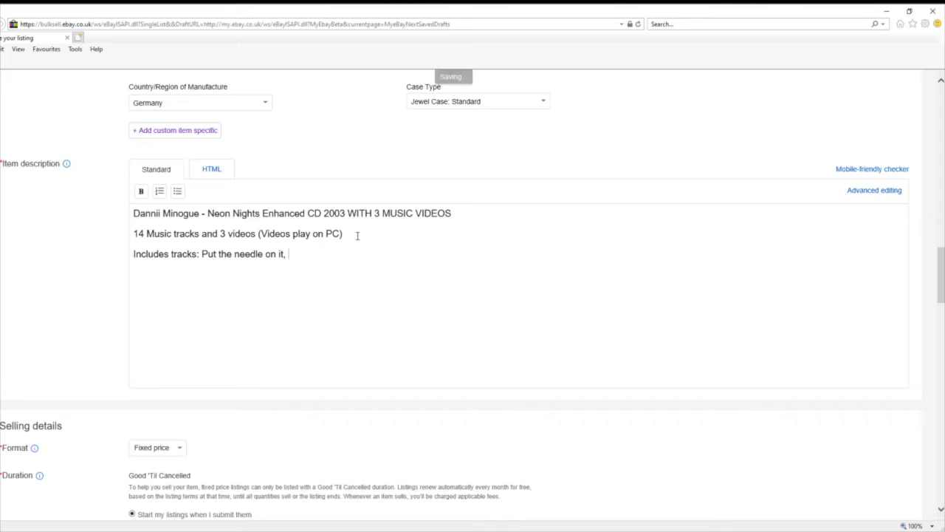
pyautogui.write('I begin to wnder,')
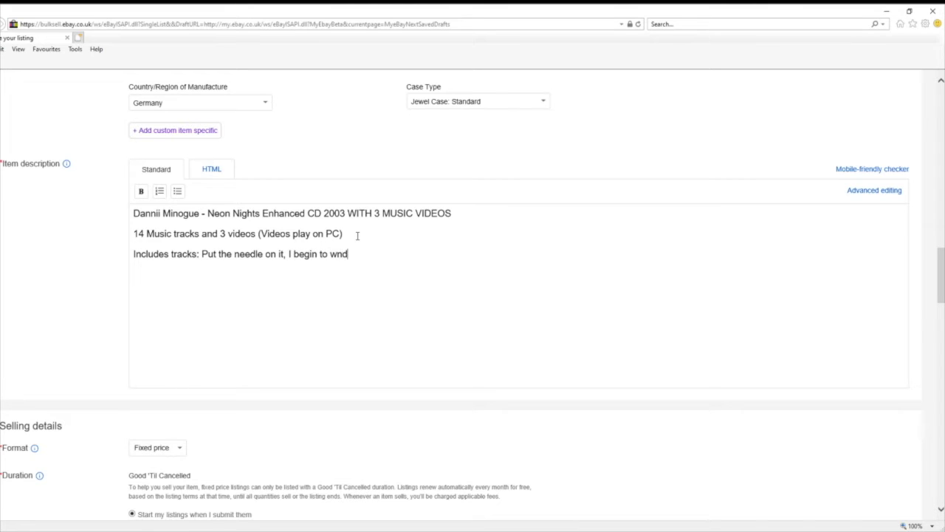
pyautogui.press('BackSpace')
pyautogui.press('BackSpace')
pyautogui.press('BackSpace')
pyautogui.press('BackSpace')
pyautogui.press('BackSpace')
pyautogui.press('BackSpace')
pyautogui.write('onde,')
pyautogui.press('BackSpace')
pyautogui.write('r and')
pyautogui.write('Who do you Love now?')
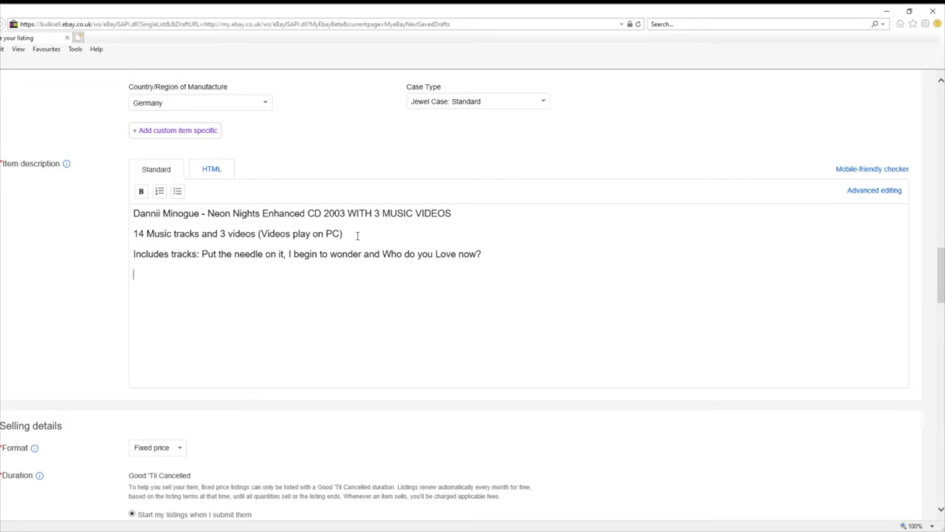
pyautogui.press('Return')
# - Copy the condition description and paste 'GOOD CONDITION - LIGHT MARKS AND SCRATCHES' onto the fourth description line
pyautogui.scroll(1, 310, 280)
pyautogui.scroll(8, 310, 281)
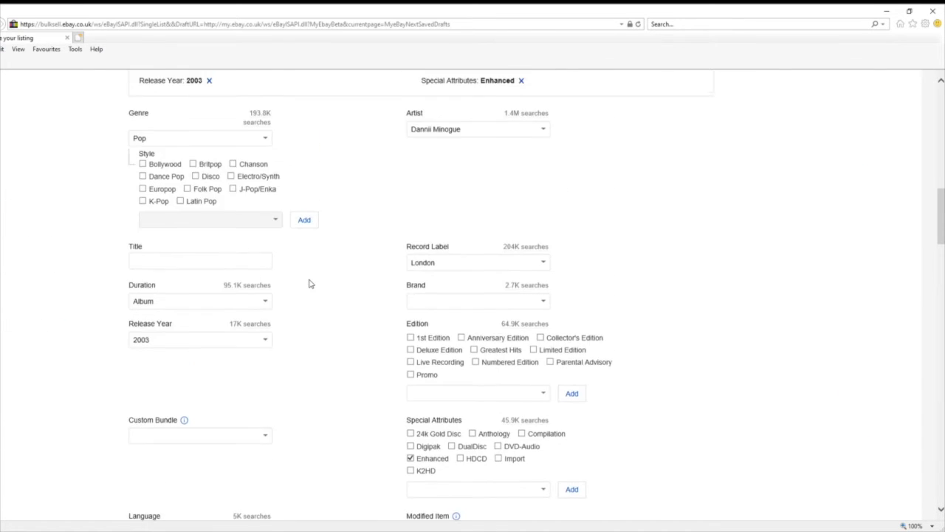
pyautogui.scroll(5, 310, 281)
pyautogui.click(331, 198)
pyautogui.moveTo(330, 198); pyautogui.dragTo(148, 204)
pyautogui.hotkey('ctrl', 'c')
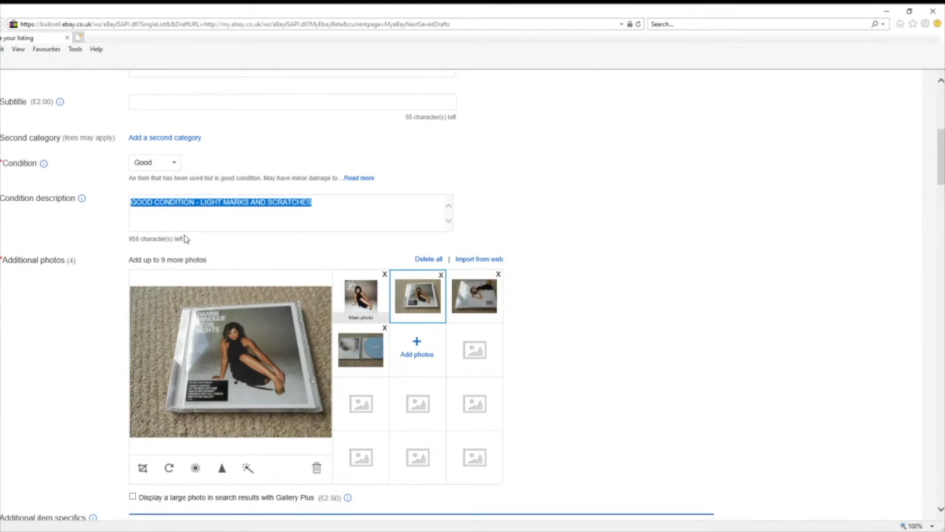
pyautogui.scroll(-5, 185, 238)
pyautogui.scroll(-10, 185, 238)
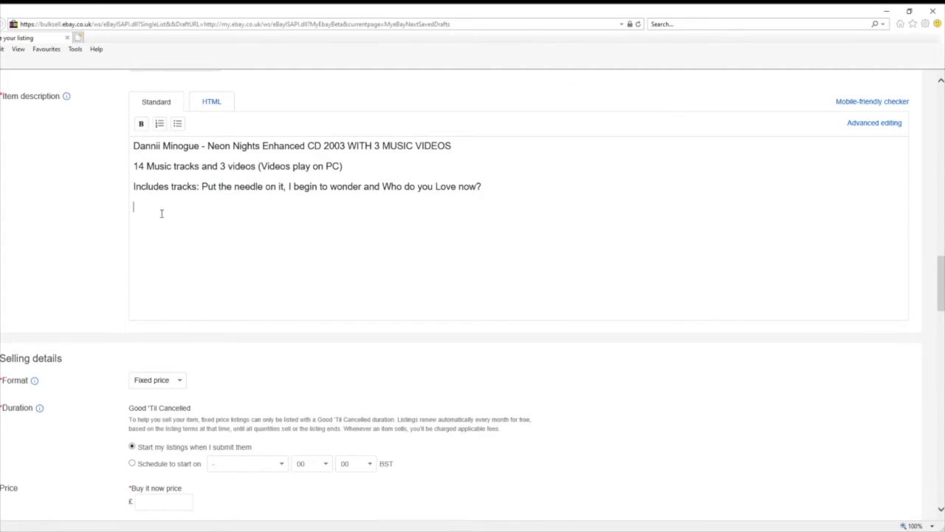
pyautogui.click(137, 209)
pyautogui.hotkey('ctrl', 'v')
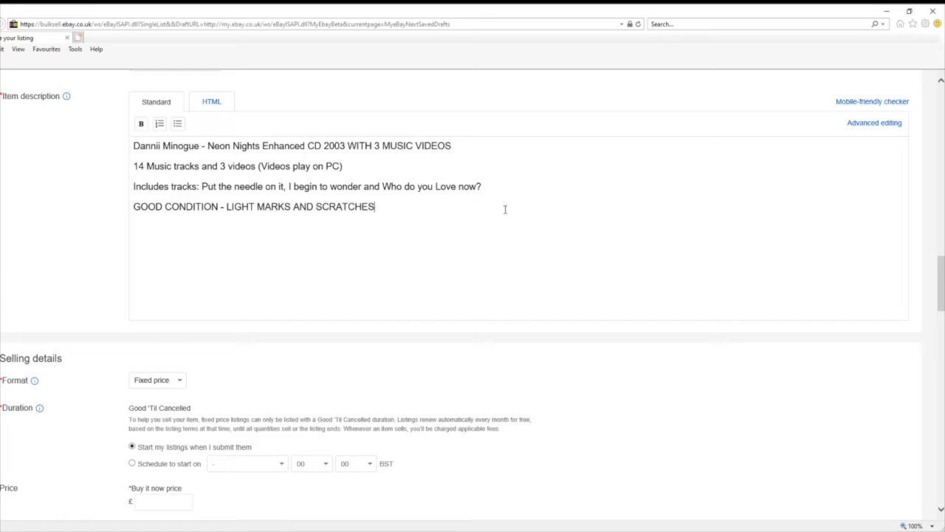
# - Add a 'Videos are:' line followed by the three track names copied from the Includes tracks line
pyautogui.click(486, 186)
pyautogui.press('Return')
pyautogui.press('Return')
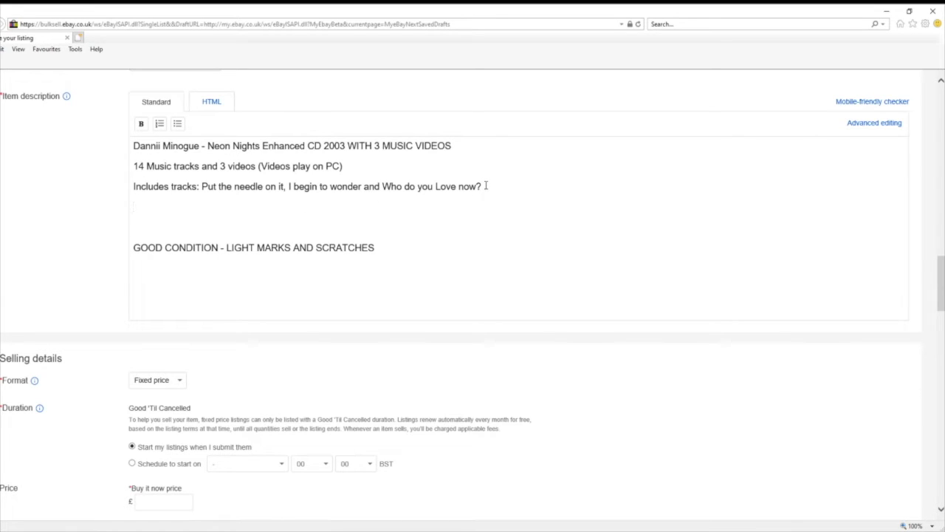
pyautogui.write('Videos are:')
pyautogui.tripleClick(407, 187)
pyautogui.moveTo(481, 187); pyautogui.dragTo(201, 188)
pyautogui.hotkey('ctrl', 'c')
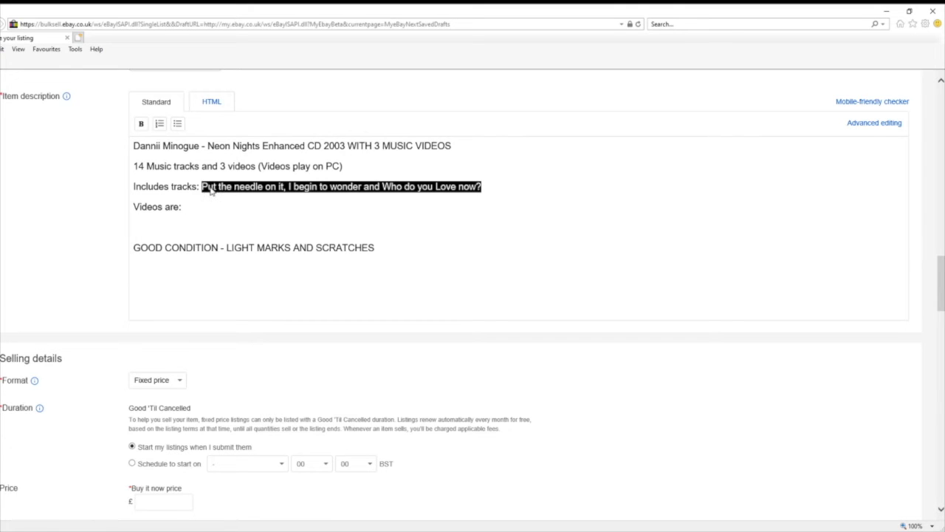
pyautogui.click(189, 209)
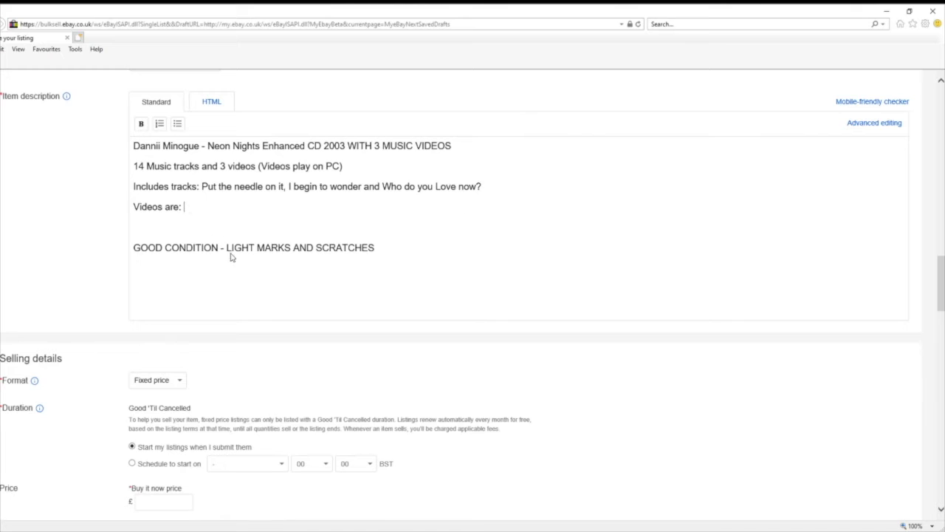
pyautogui.hotkey('ctrl', 'v')
# - Tidy the blank lines around the condition note and switch to Advanced editing
pyautogui.click(217, 229)
pyautogui.press('BackSpace')
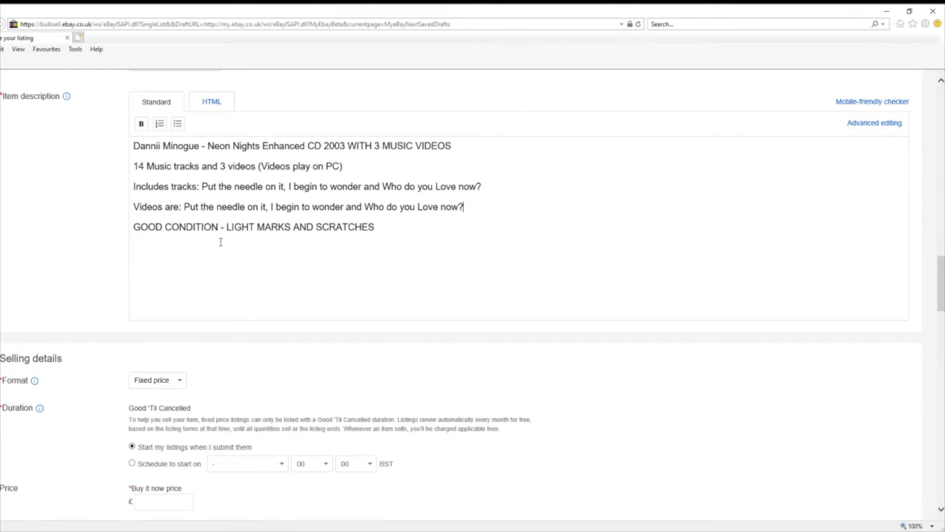
pyautogui.press('Return')
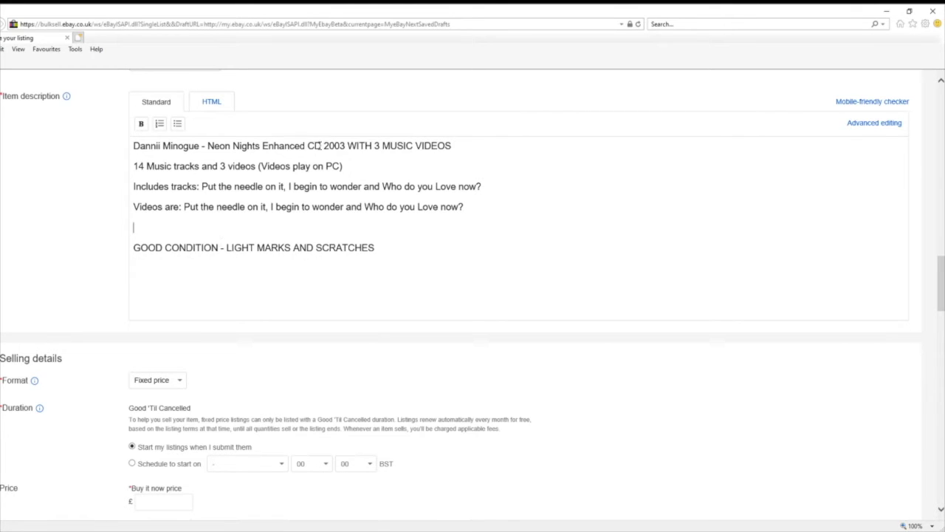
pyautogui.press('BackSpace')
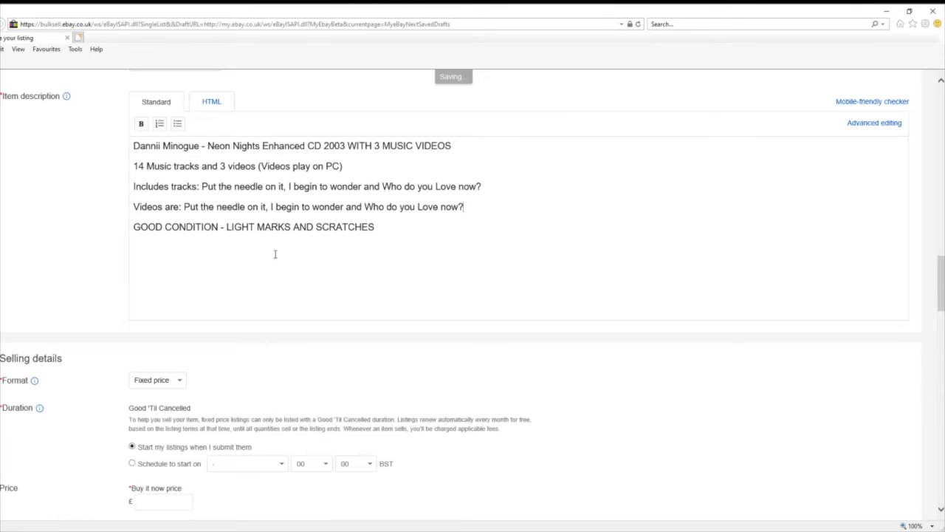
pyautogui.moveTo(403, 230); pyautogui.dragTo(133, 150)
pyautogui.click(499, 277)
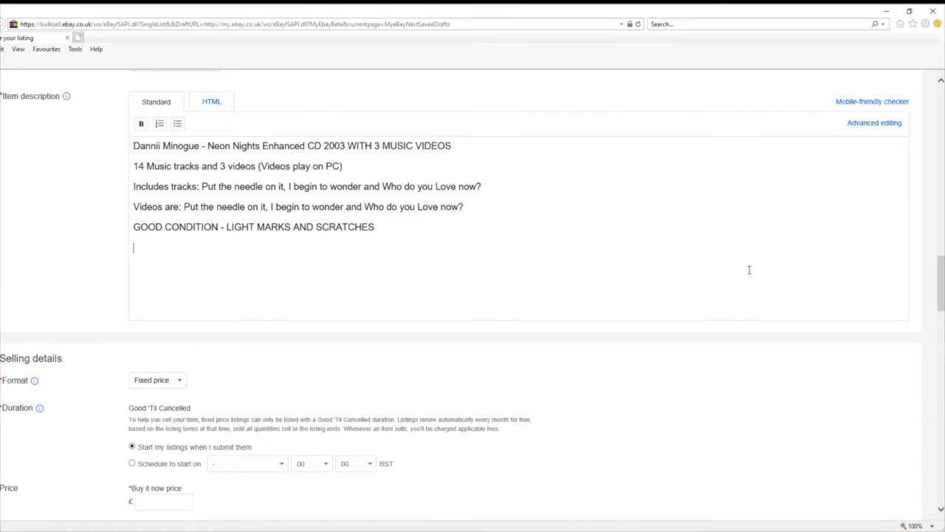
pyautogui.click(867, 125)
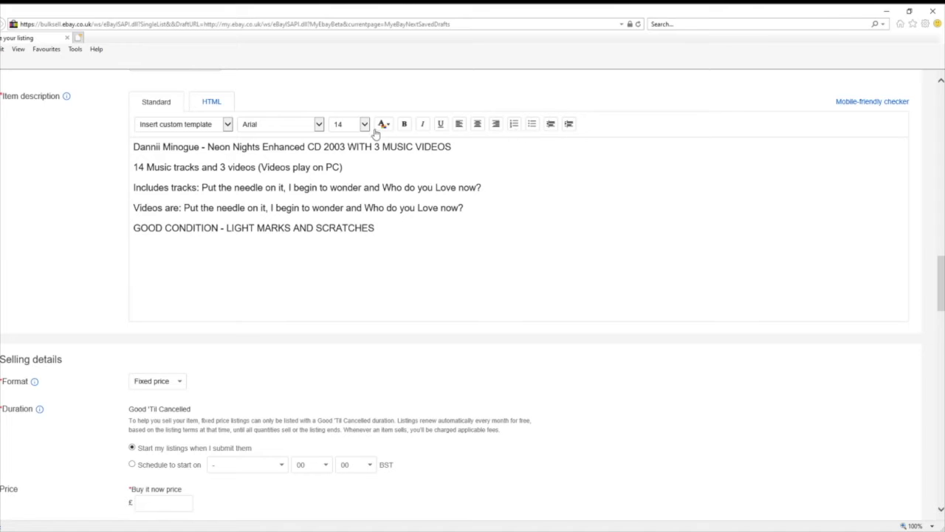
# - Enlarge all five description lines to font size 18
pyautogui.click(319, 125)
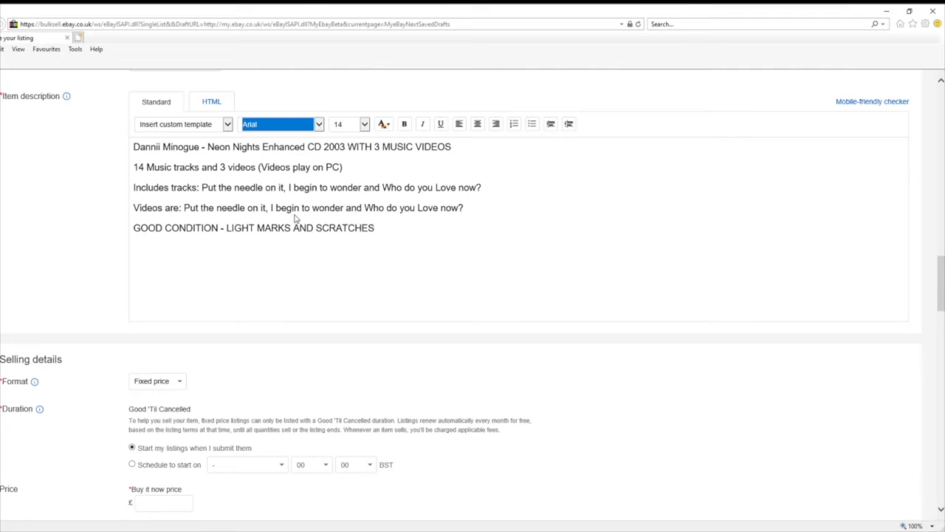
pyautogui.moveTo(378, 229); pyautogui.dragTo(155, 162)
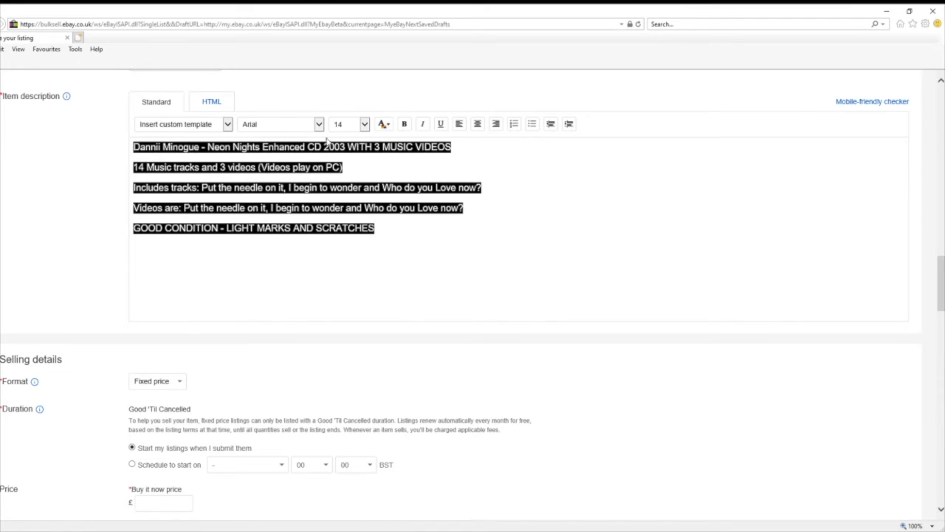
pyautogui.click(365, 125)
pyautogui.press('Down')
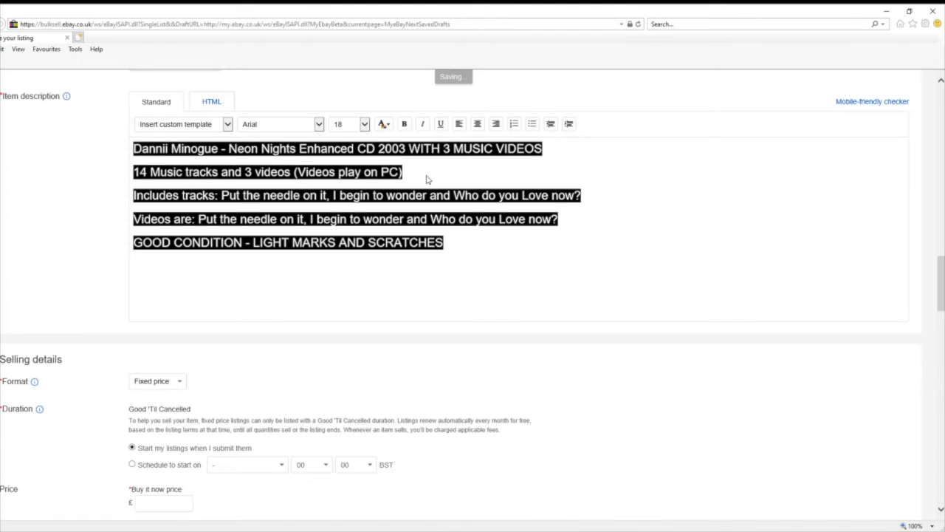
pyautogui.click(427, 179)
# - Make the first-line heading 24-point, bold, underlined and blue
pyautogui.moveTo(543, 150); pyautogui.dragTo(119, 140)
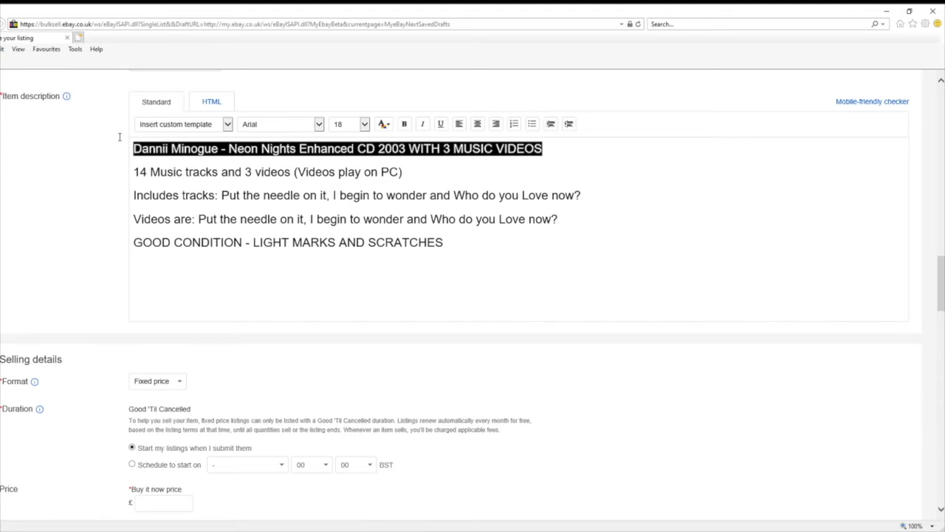
pyautogui.click(365, 126)
pyautogui.press('Down')
pyautogui.click(407, 126)
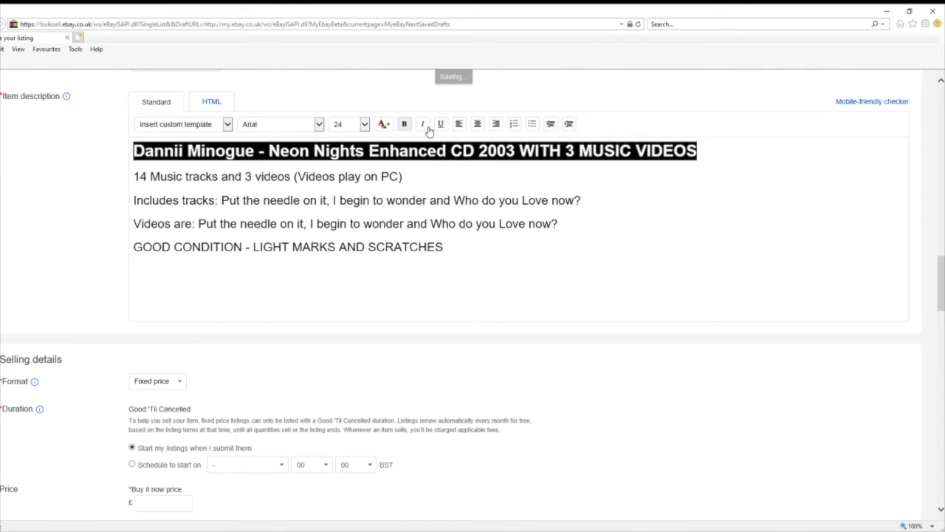
pyautogui.click(440, 124)
pyautogui.click(386, 124)
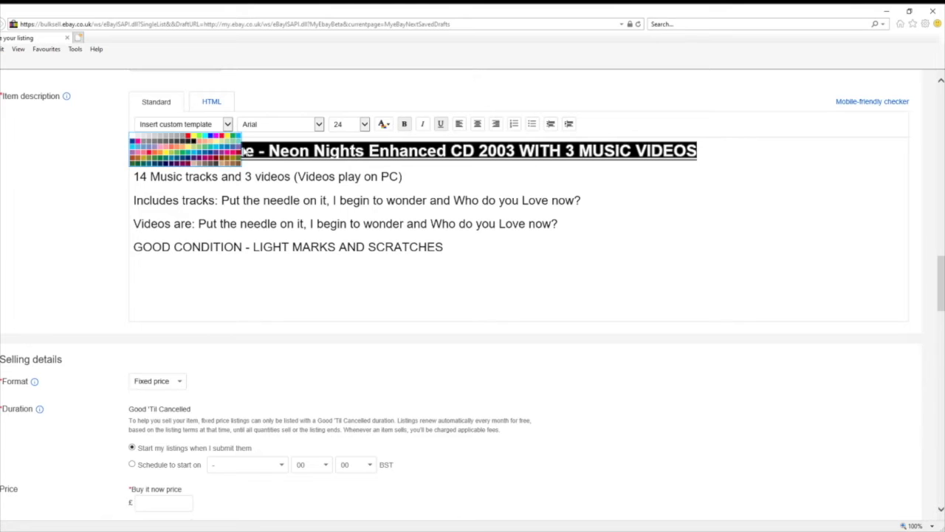
pyautogui.click(210, 140)
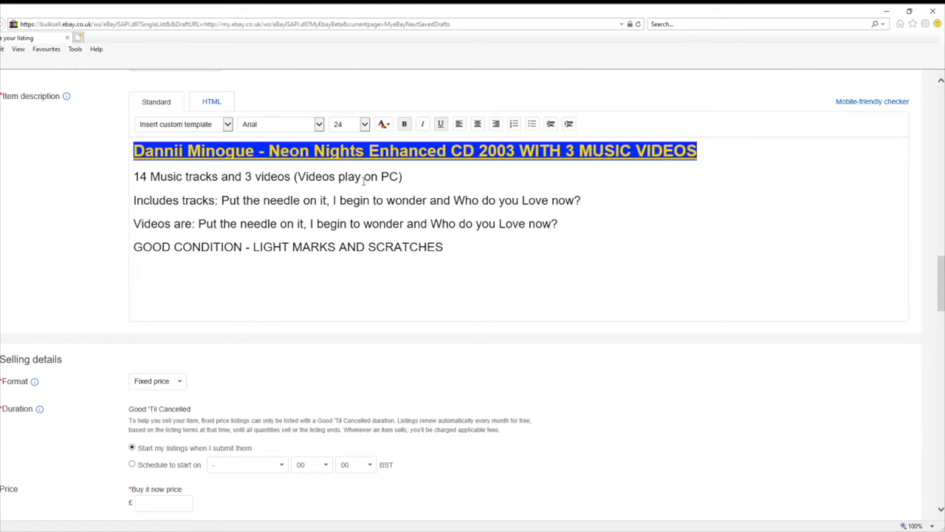
pyautogui.click(438, 182)
# - Delete the dash after 'Minogue' and start 'Neon Nights' on a new line
pyautogui.click(268, 150)
pyautogui.press('BackSpace')
pyautogui.press('BackSpace')
pyautogui.press('BackSpace')
pyautogui.press('Return')
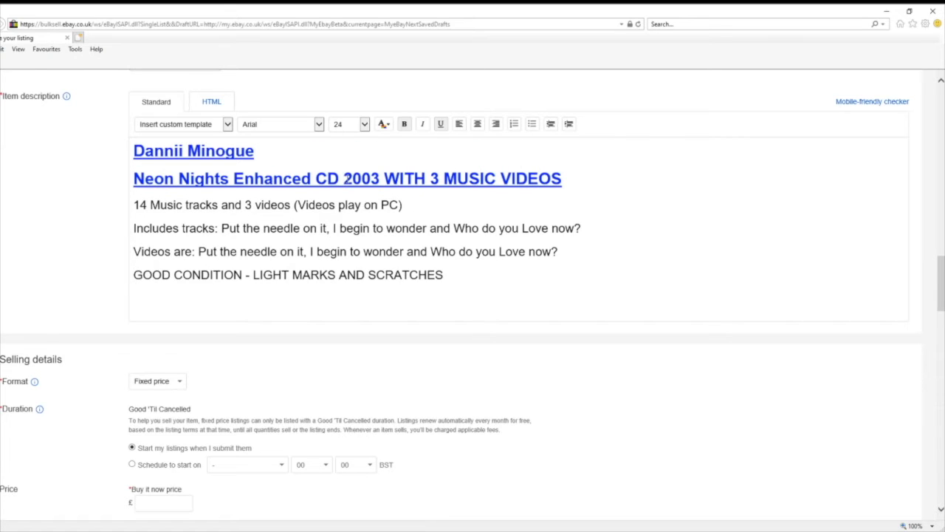
# - Break the heading before '2003' and before 'WITH' so it spans four lines
pyautogui.click(346, 179)
pyautogui.press('Return')
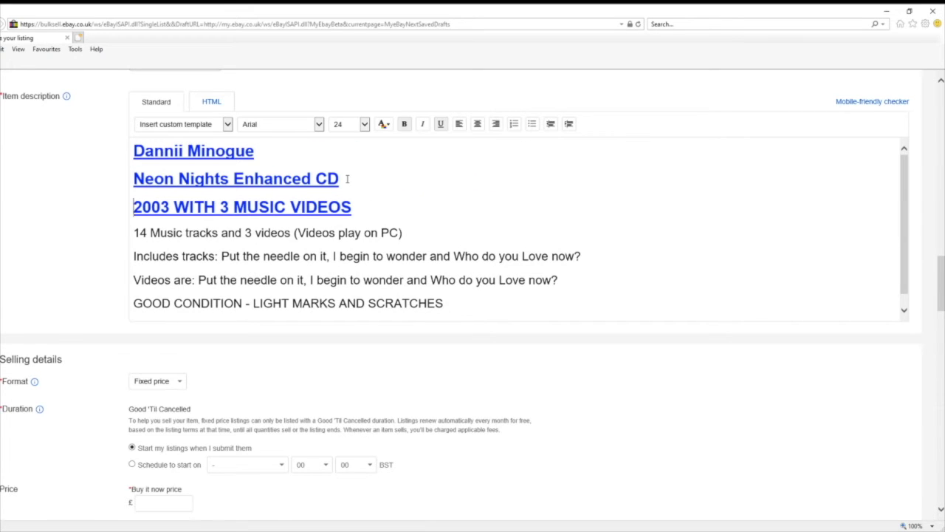
pyautogui.click(176, 198)
pyautogui.press('Return')
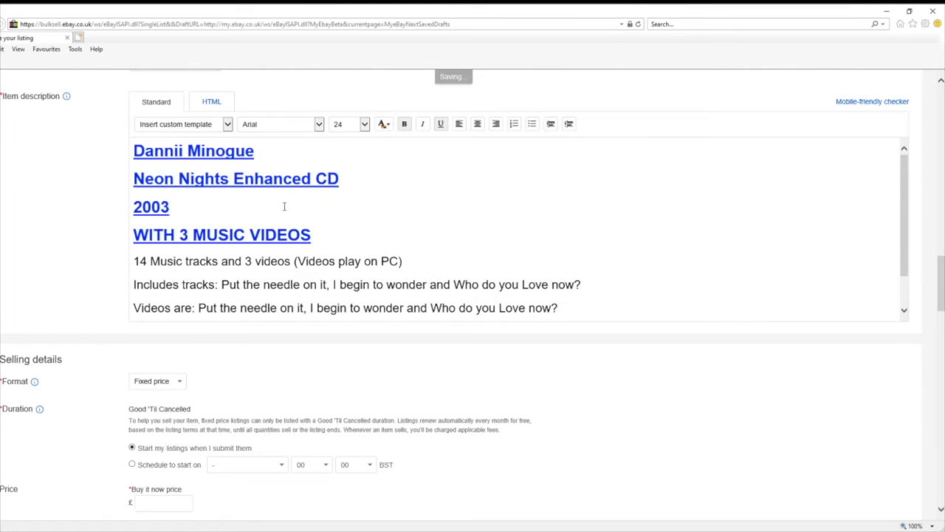
pyautogui.scroll(-1, 341, 226)
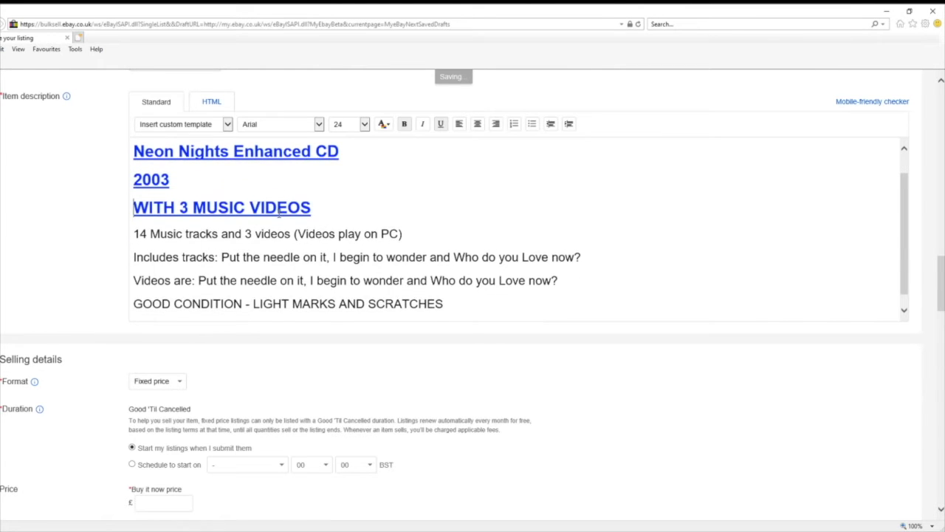
pyautogui.scroll(1, 362, 240)
pyautogui.click(362, 240)
pyautogui.scroll(-4, 363, 240)
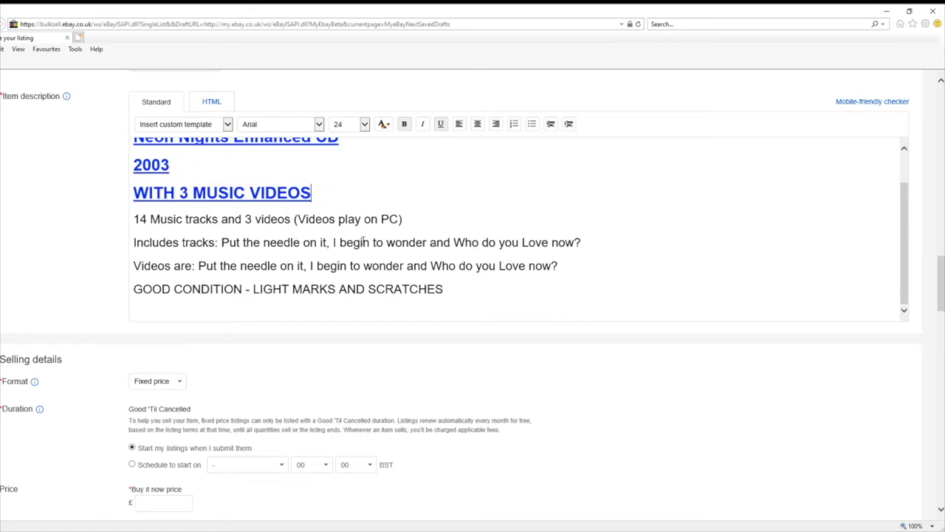
pyautogui.scroll(1, 363, 245)
pyautogui.scroll(4, 466, 170)
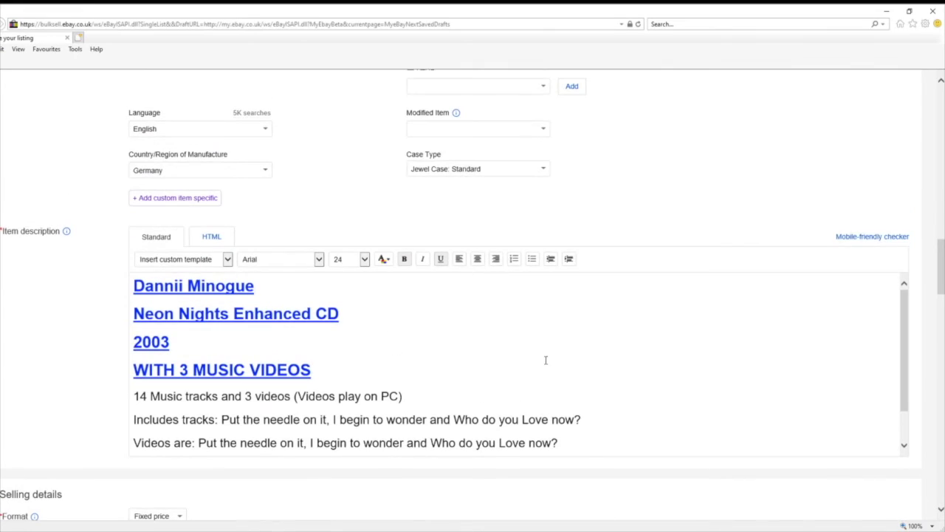
pyautogui.scroll(-1, 545, 359)
pyautogui.scroll(1, 878, 295)
pyautogui.click(870, 239)
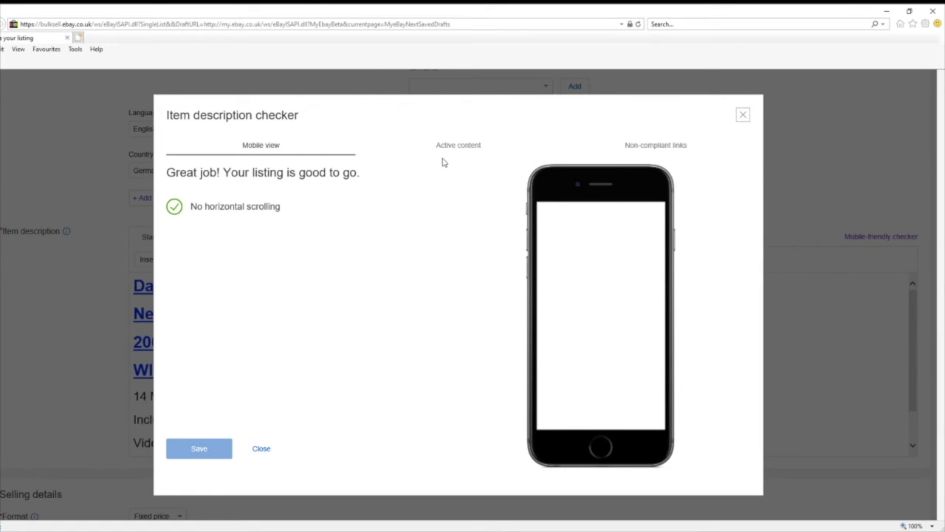
pyautogui.scroll(-3, 619, 313)
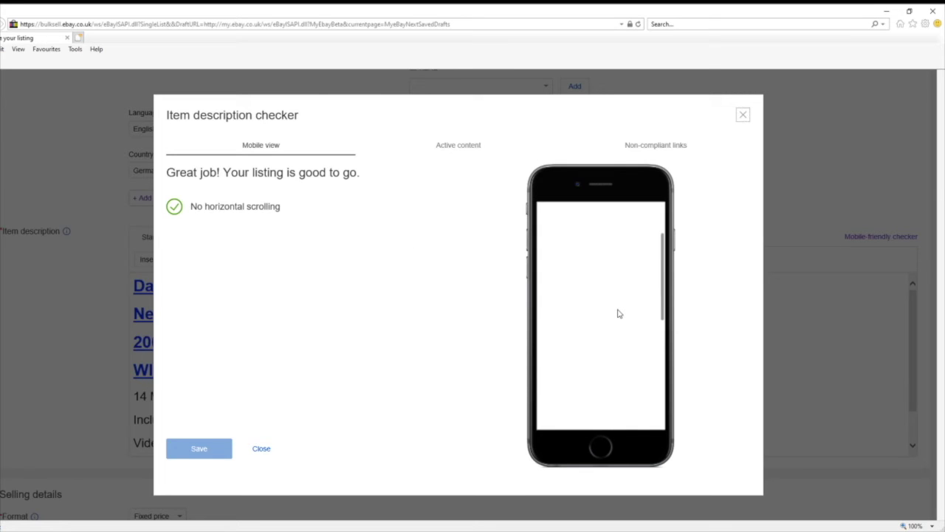
pyautogui.scroll(4, 619, 315)
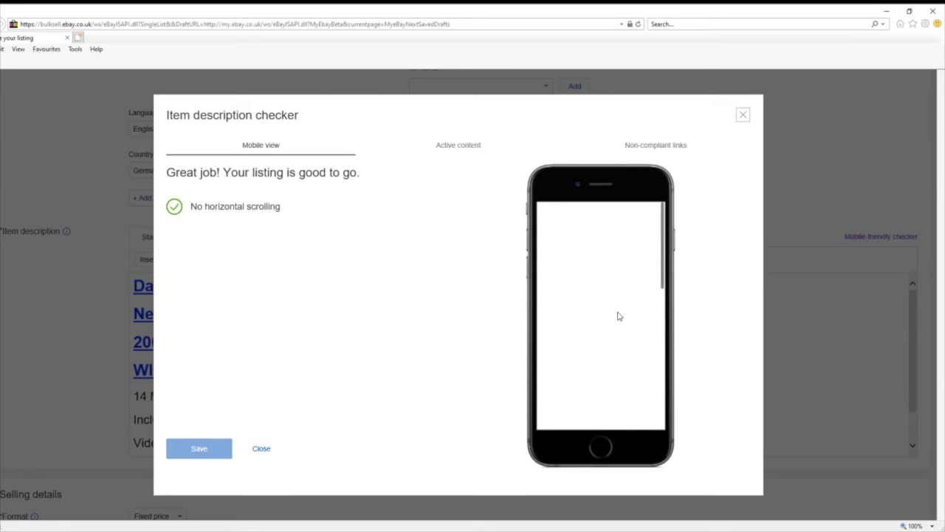
pyautogui.scroll(-5, 619, 316)
pyautogui.click(466, 146)
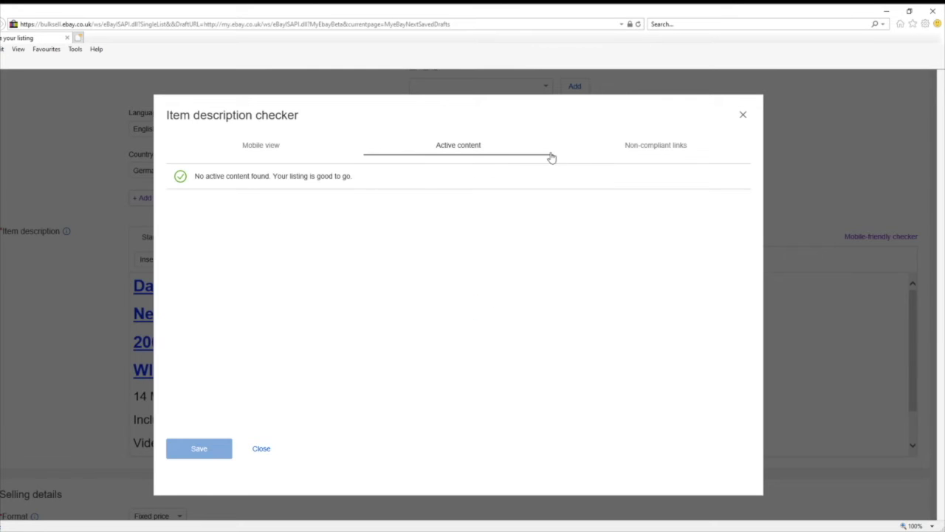
pyautogui.click(641, 148)
pyautogui.click(264, 150)
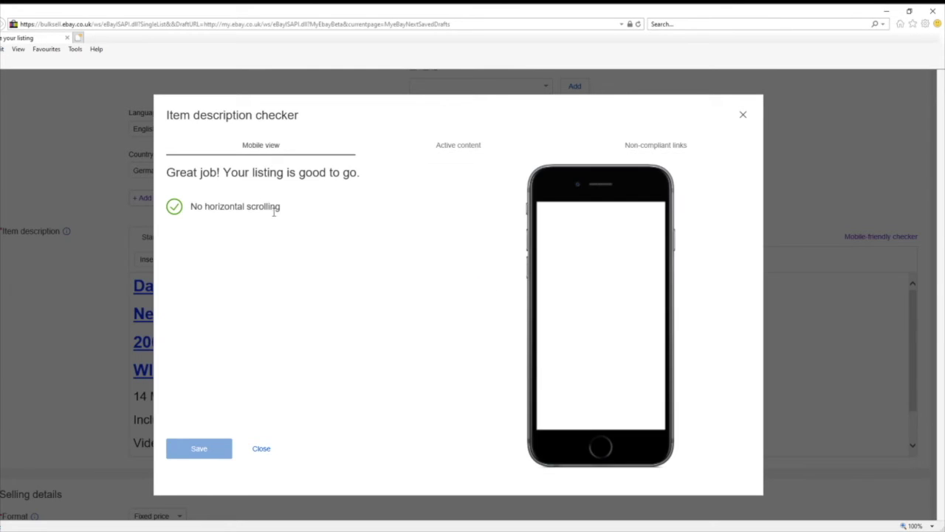
pyautogui.scroll(5, 632, 345)
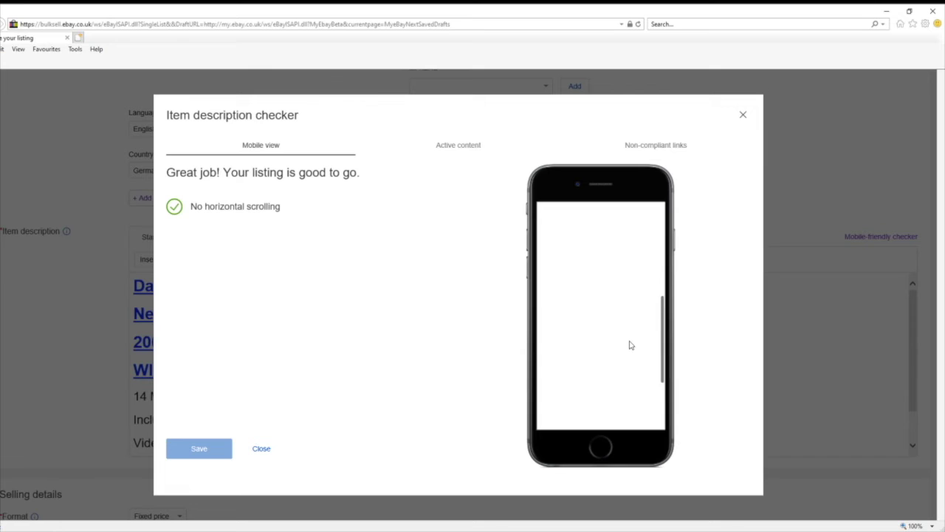
pyautogui.scroll(2, 631, 345)
pyautogui.click(259, 449)
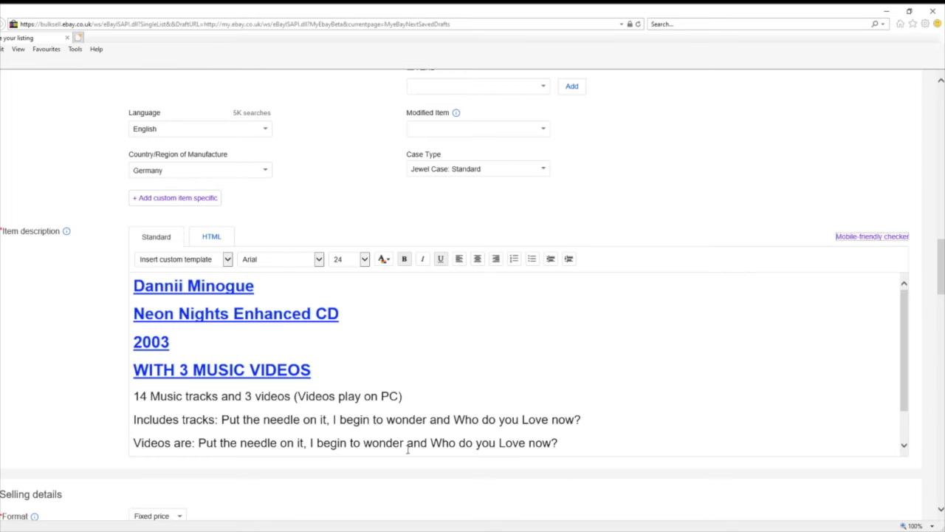
pyautogui.scroll(-1, 543, 397)
pyautogui.scroll(1, 588, 386)
pyautogui.moveTo(943, 288)
pyautogui.mouseDown()
pyautogui.moveTo(943, 307)
pyautogui.moveTo(942, 299)
pyautogui.mouseUp()
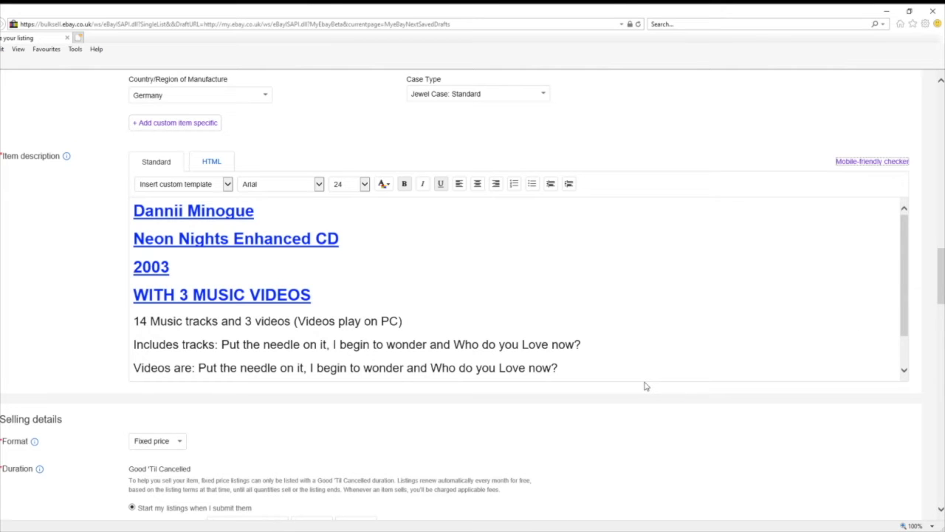
pyautogui.scroll(-1, 643, 371)
pyautogui.scroll(-1, 642, 371)
pyautogui.scroll(-1, 643, 372)
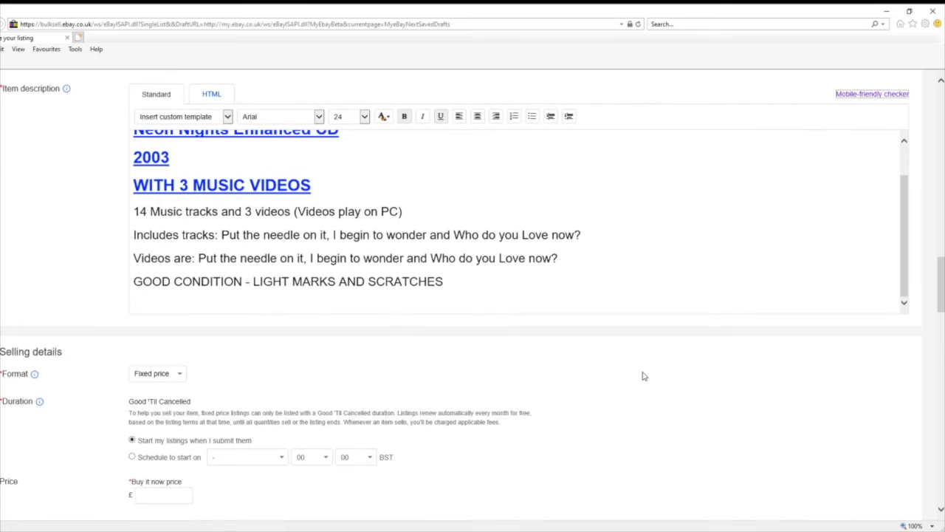
pyautogui.scroll(1, 643, 376)
pyautogui.scroll(3, 675, 329)
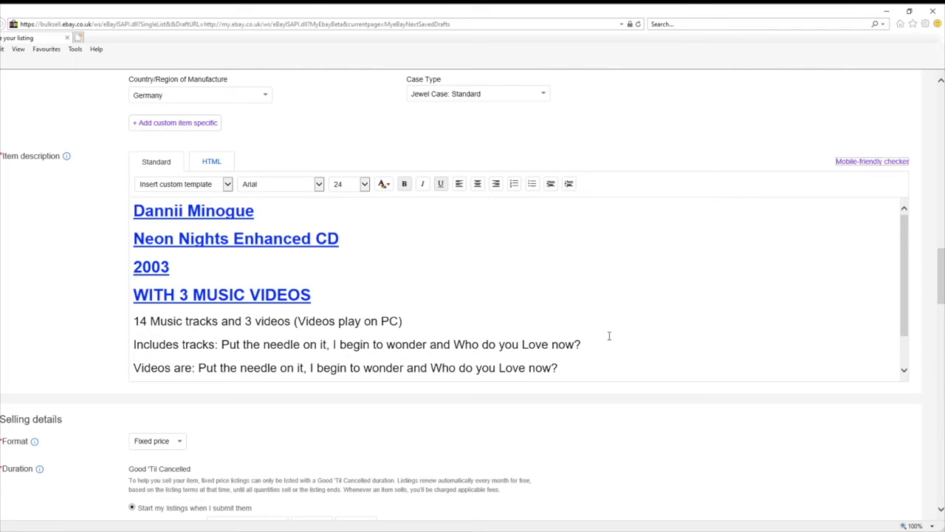
pyautogui.scroll(-5, 609, 336)
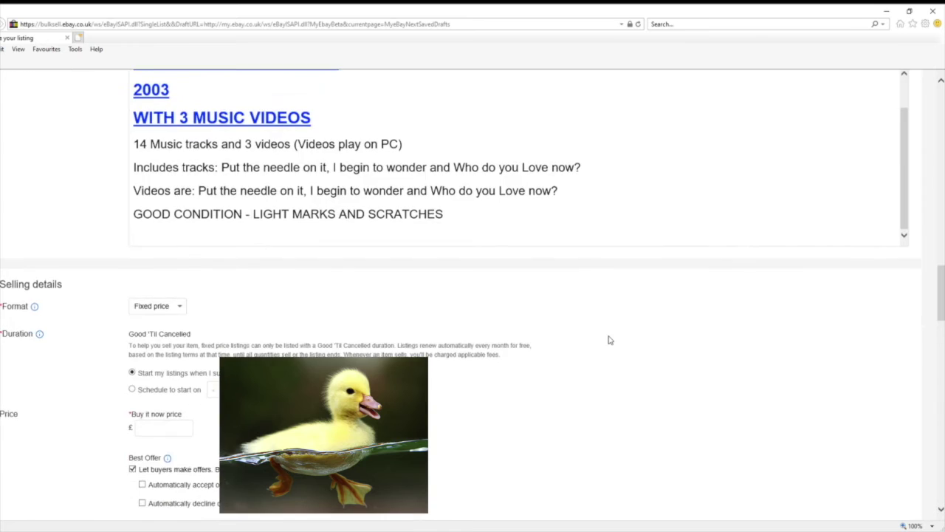
pyautogui.scroll(-2, 609, 339)
pyautogui.scroll(-1, 559, 285)
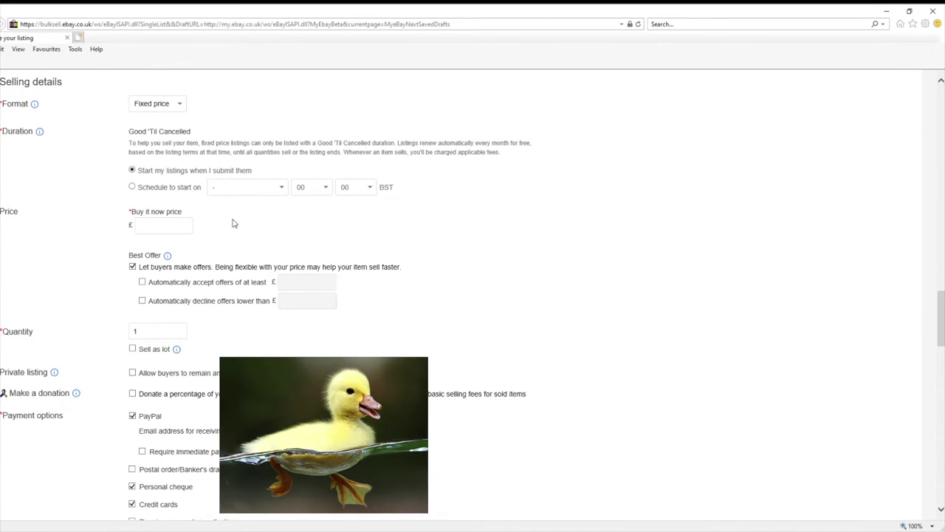
pyautogui.scroll(1, 234, 220)
pyautogui.scroll(-1, 185, 190)
pyautogui.scroll(1, 180, 186)
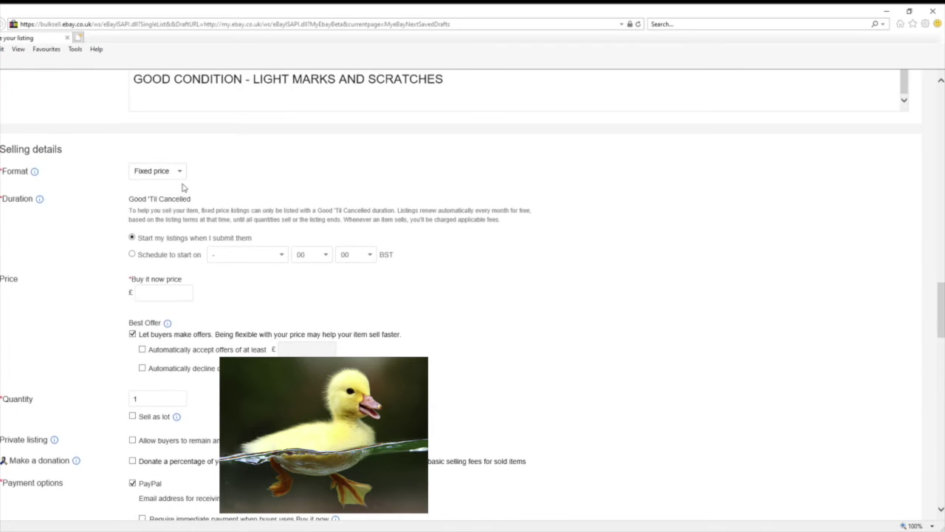
pyautogui.click(181, 172)
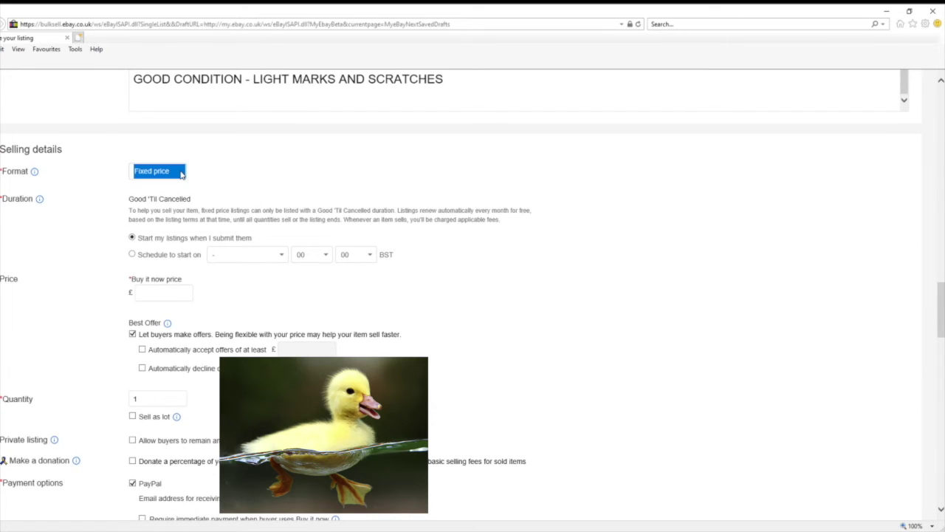
pyautogui.click(193, 171)
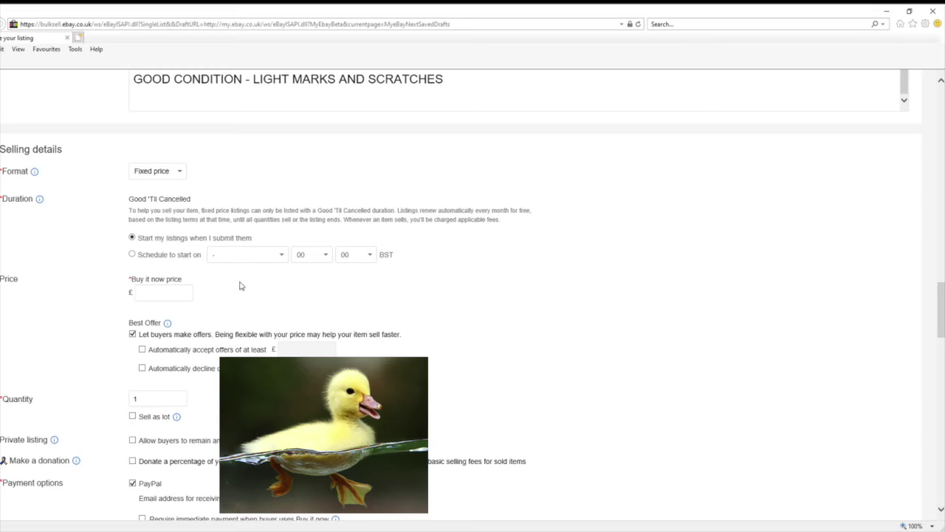
pyautogui.click(184, 180)
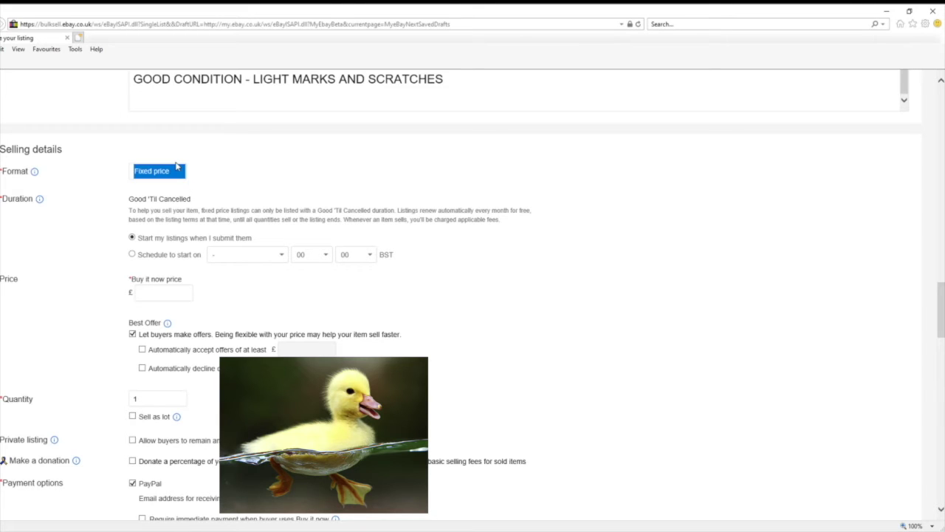
pyautogui.press('Up')
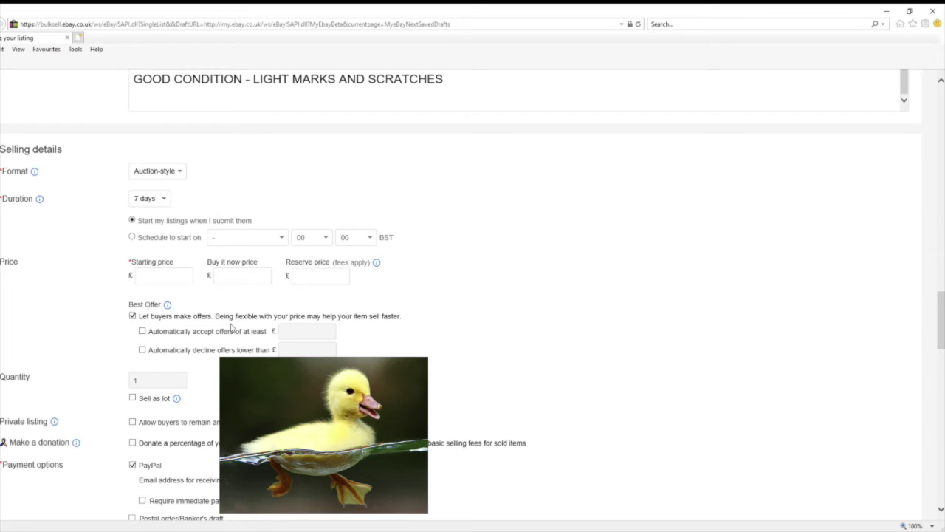
pyautogui.click(178, 175)
pyautogui.click(177, 183)
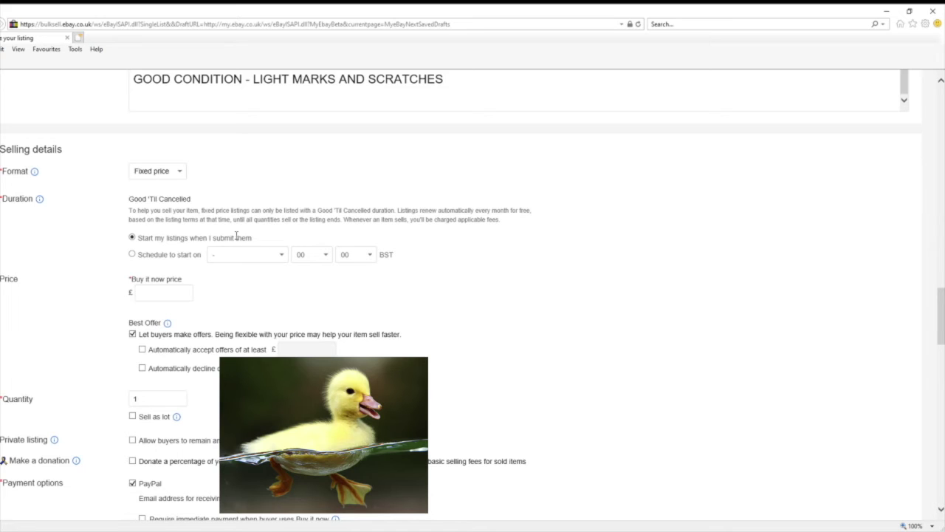
# - Change the listing's Format dropdown to Auction-style
pyautogui.click(183, 172)
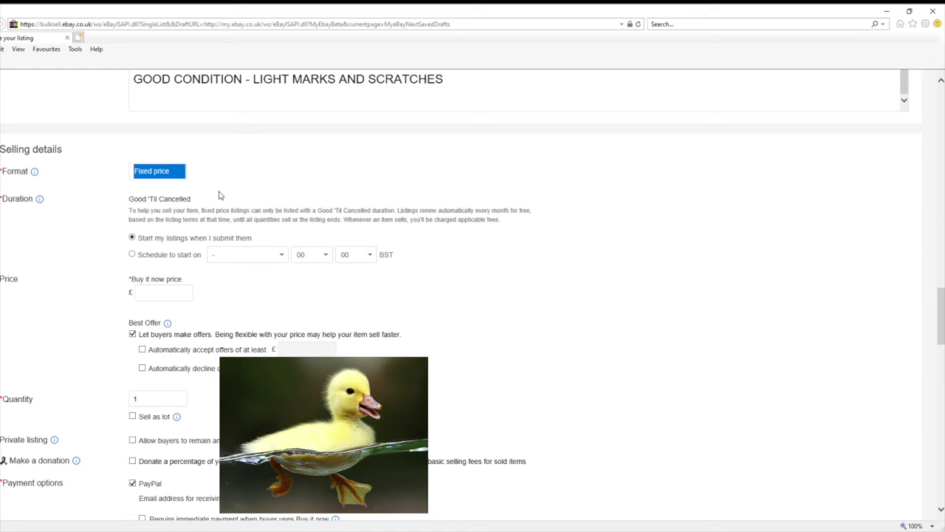
pyautogui.click(226, 170)
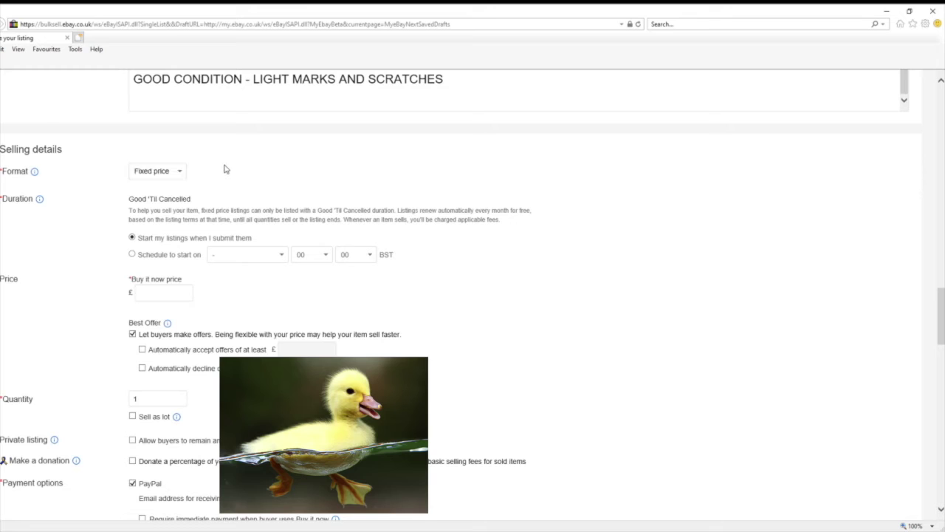
pyautogui.click(180, 176)
pyautogui.press('Up')
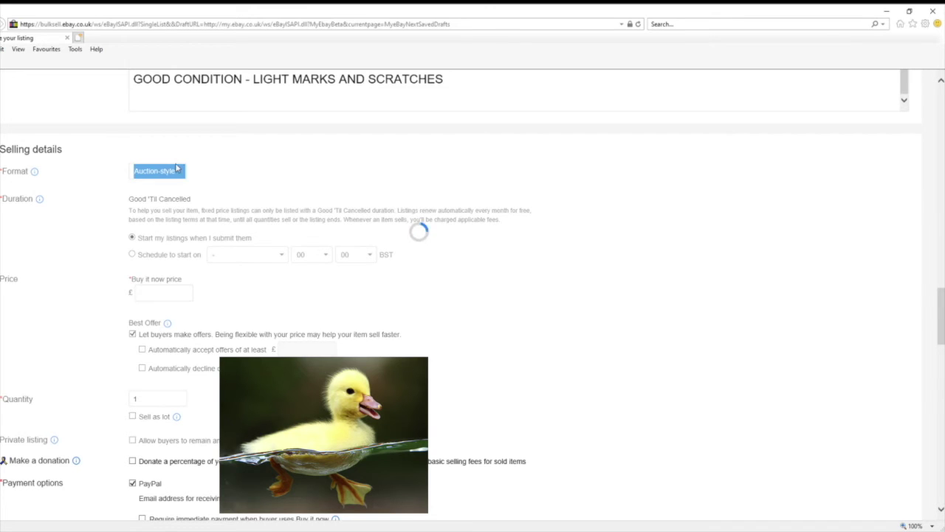
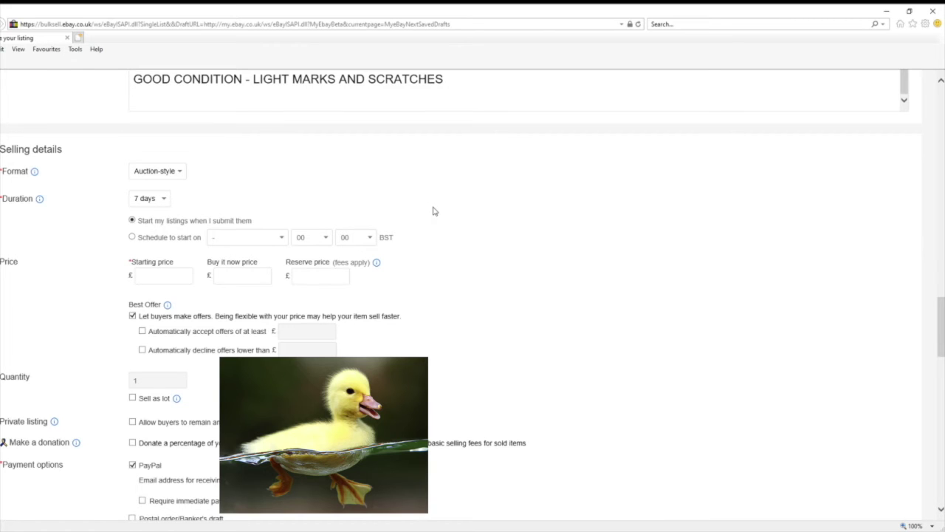
# - Set a £0.99 starting price and automatically accept offers of at least £3.00
pyautogui.scroll(-1, 441, 209)
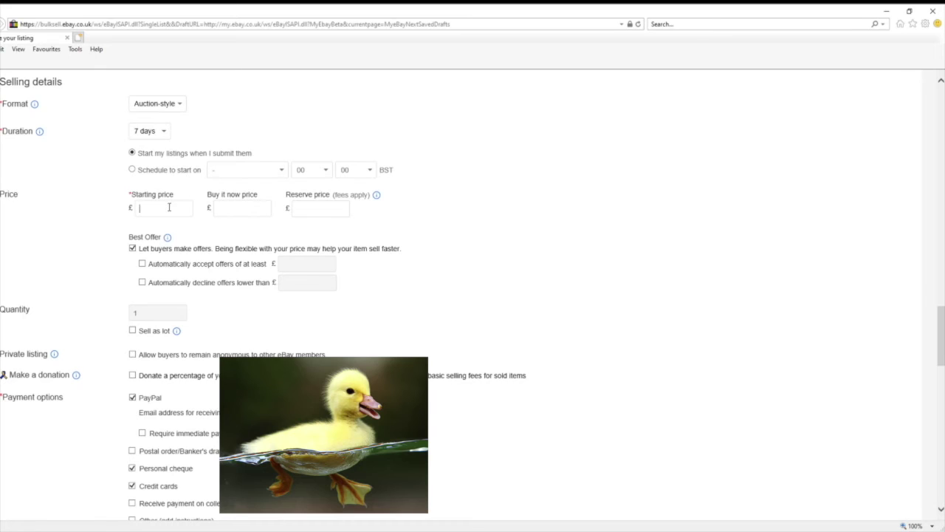
pyautogui.click(169, 207)
pyautogui.write('0.99')
pyautogui.click(473, 224)
pyautogui.click(142, 265)
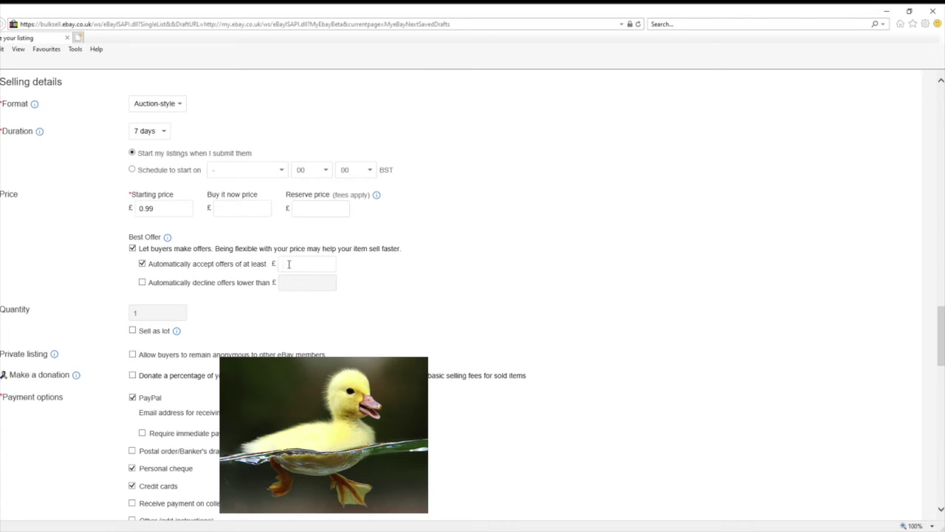
pyautogui.write('3.00')
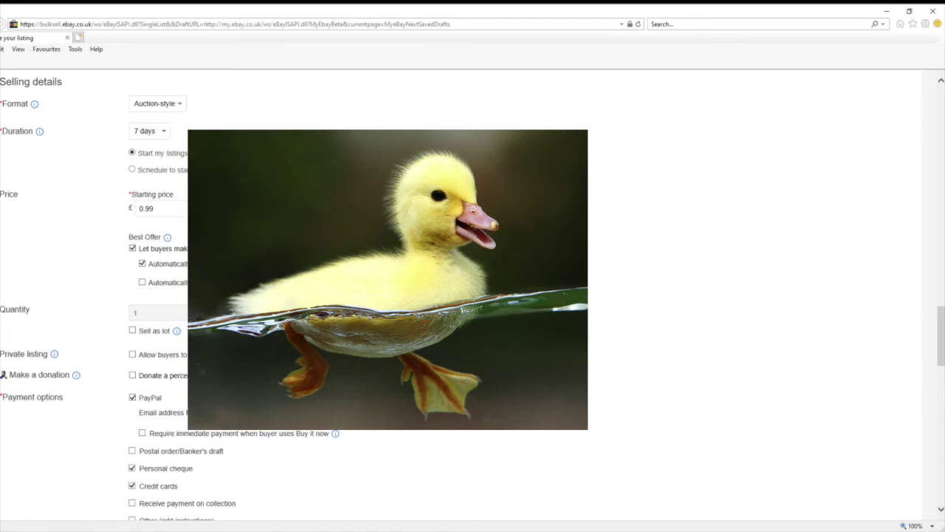
pyautogui.scroll(-3, 472, 295)
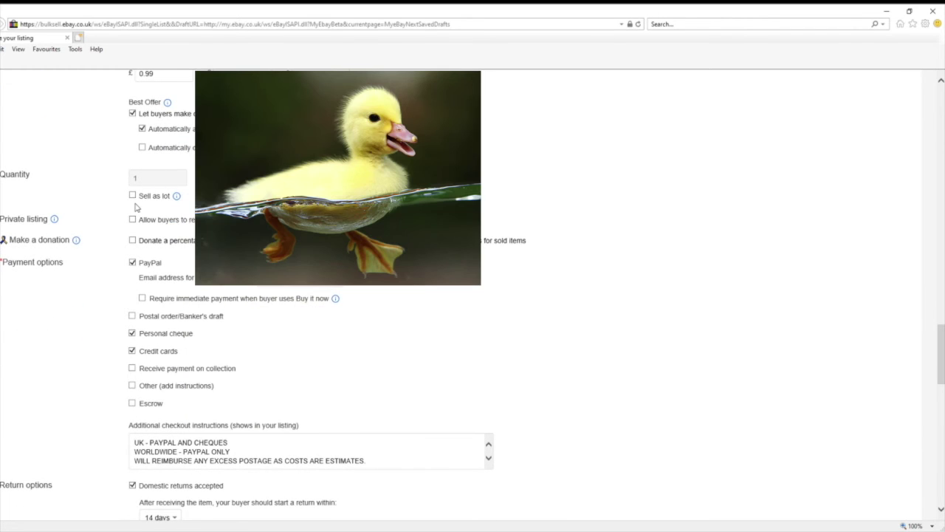
pyautogui.scroll(-2, 130, 205)
pyautogui.scroll(2, 130, 204)
pyautogui.scroll(-1, 409, 306)
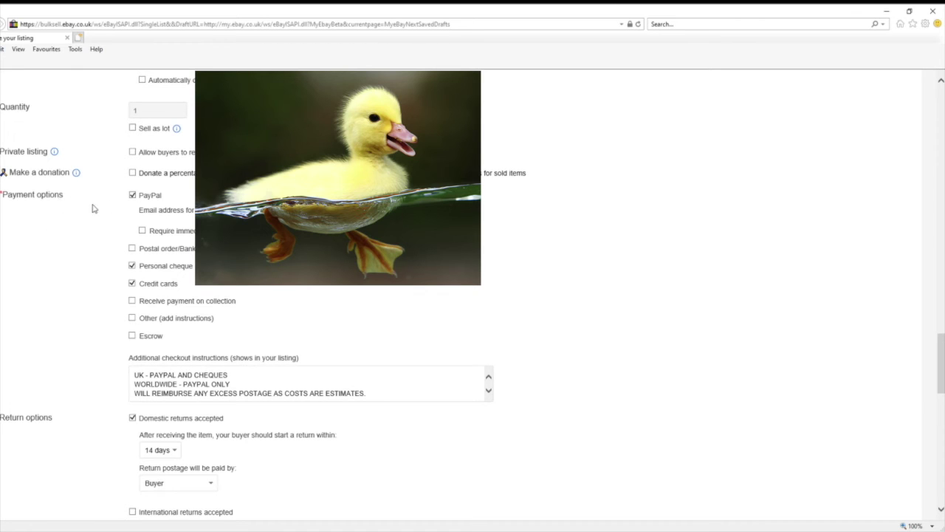
pyautogui.scroll(-2, 177, 229)
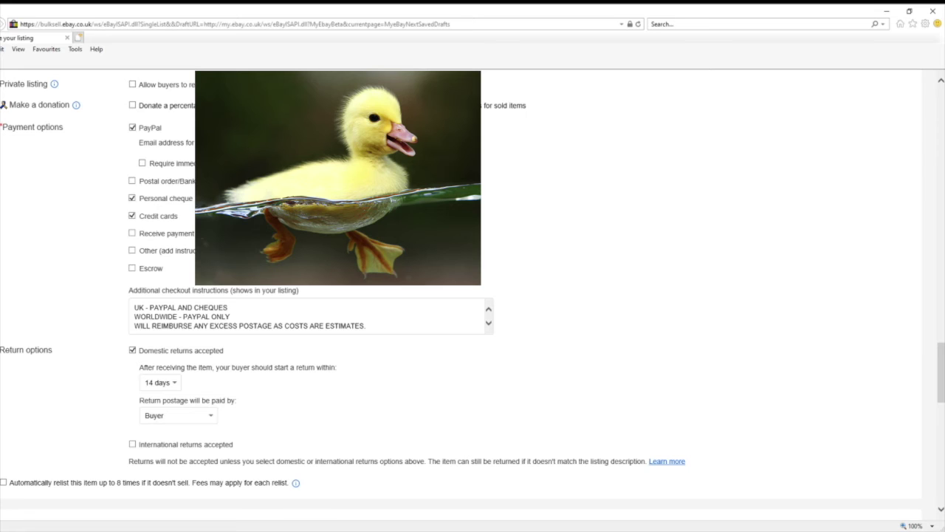
pyautogui.scroll(1, 472, 295)
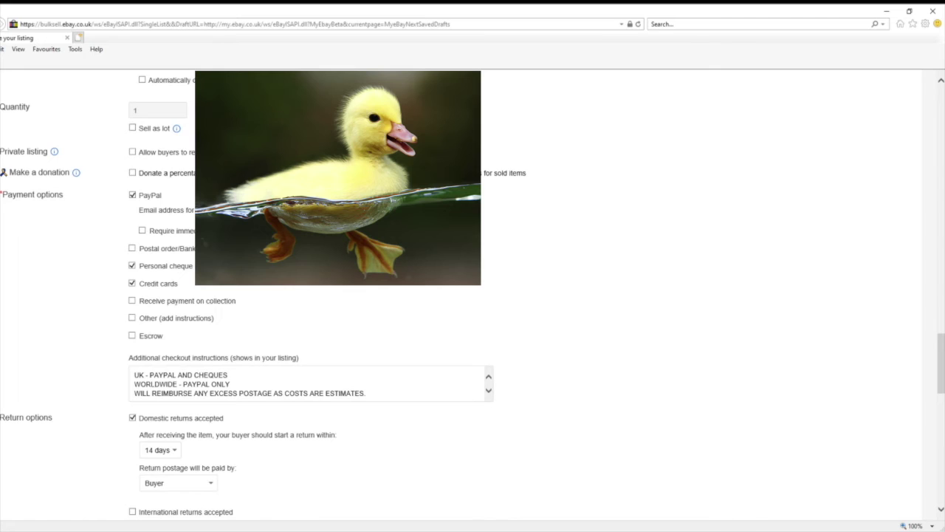
pyautogui.scroll(-1, 473, 296)
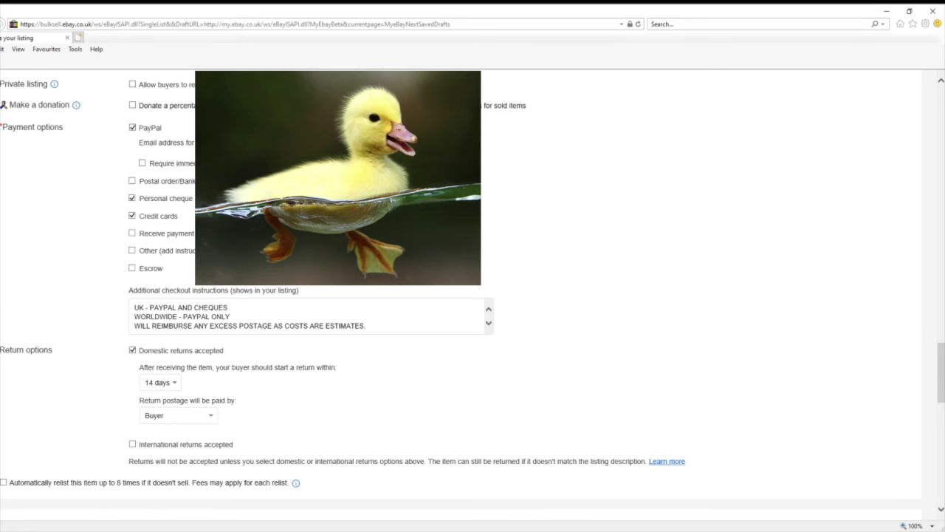
pyautogui.scroll(-3, 461, 294)
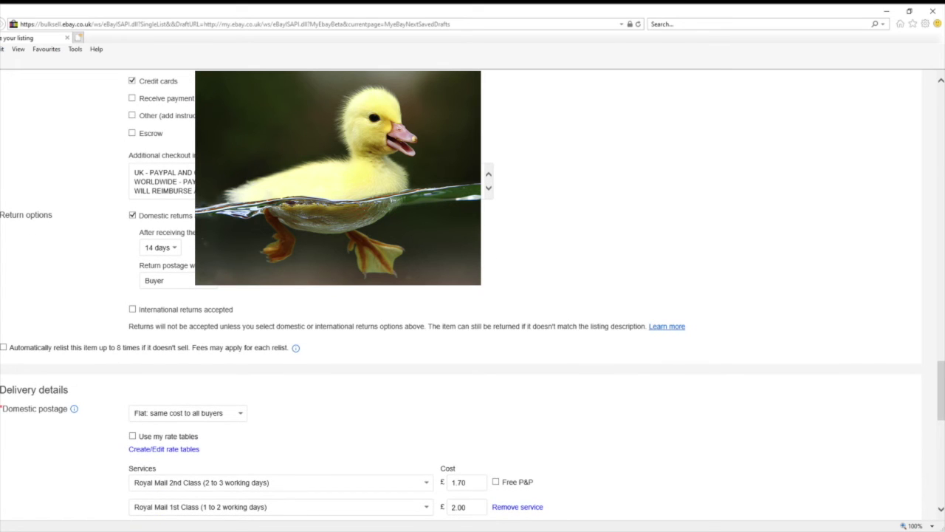
pyautogui.scroll(3, 461, 297)
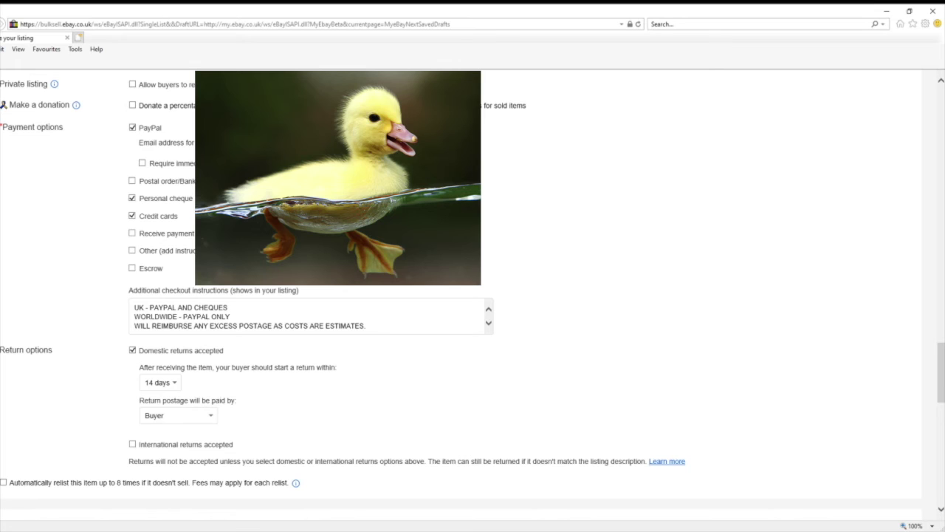
pyautogui.scroll(-1, 473, 296)
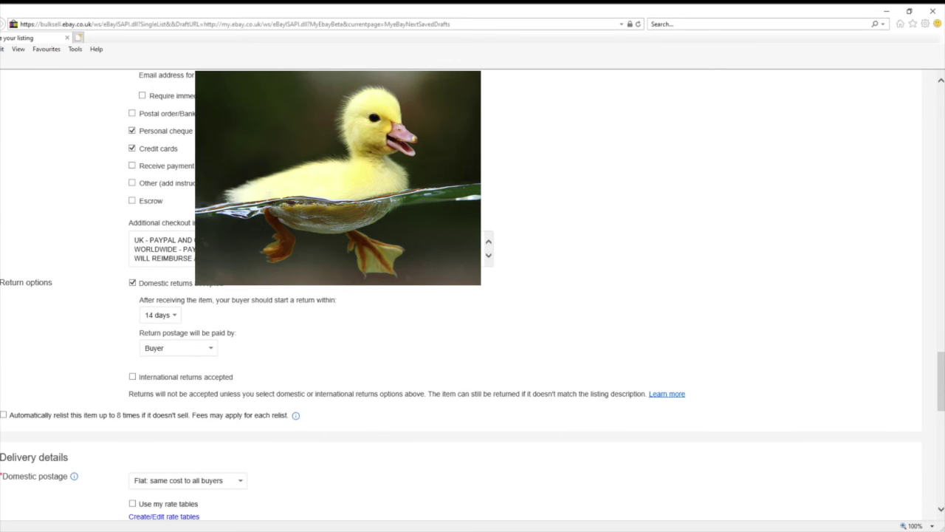
pyautogui.scroll(-2, 369, 224)
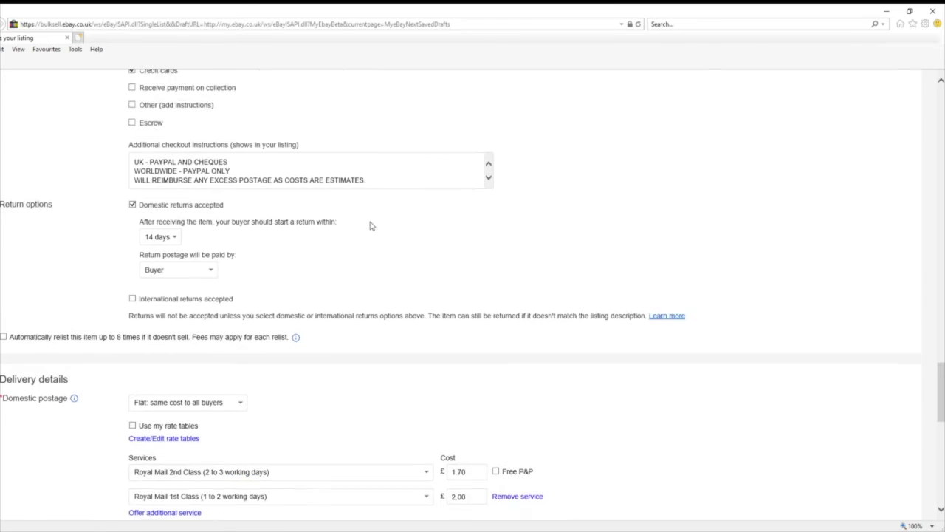
# - Keep the 14-day return period and set return postage to be paid by the Buyer
pyautogui.scroll(1, 371, 225)
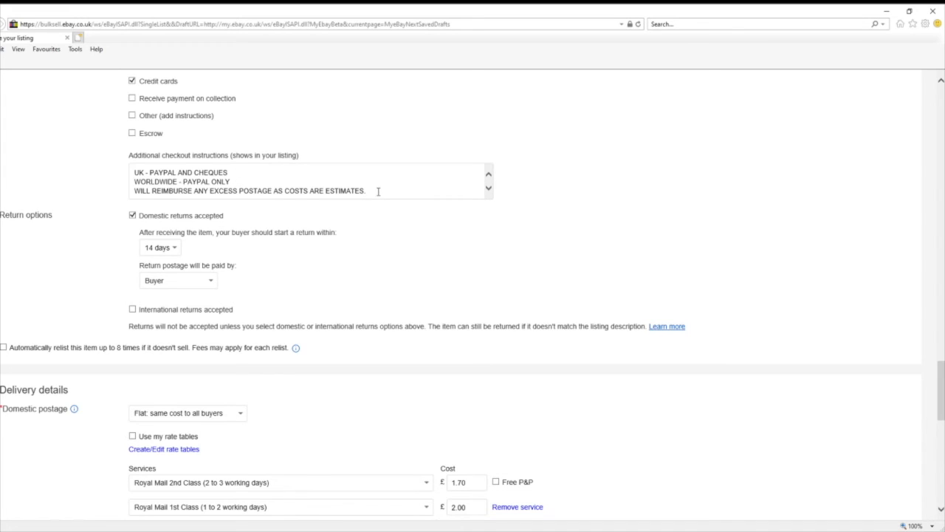
pyautogui.scroll(-1, 378, 191)
pyautogui.scroll(-2, 378, 191)
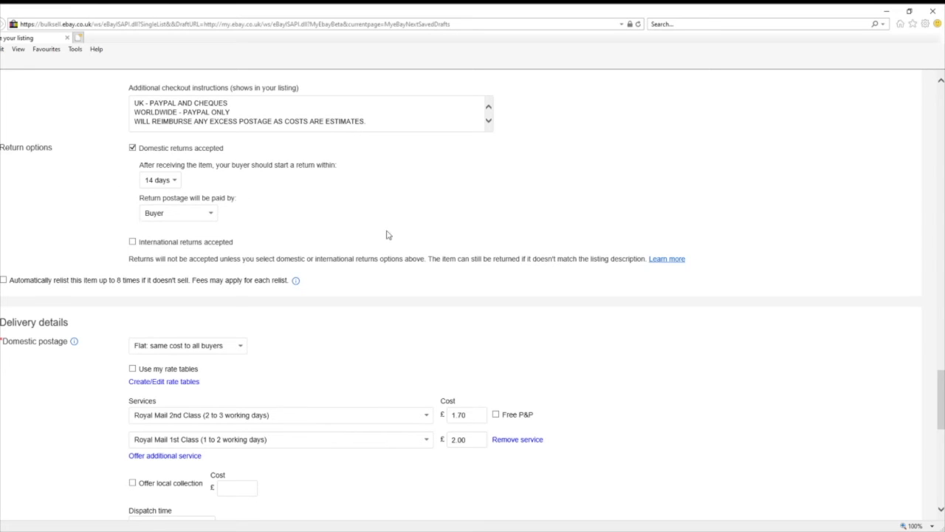
pyautogui.scroll(-1, 172, 198)
pyautogui.scroll(1, 200, 200)
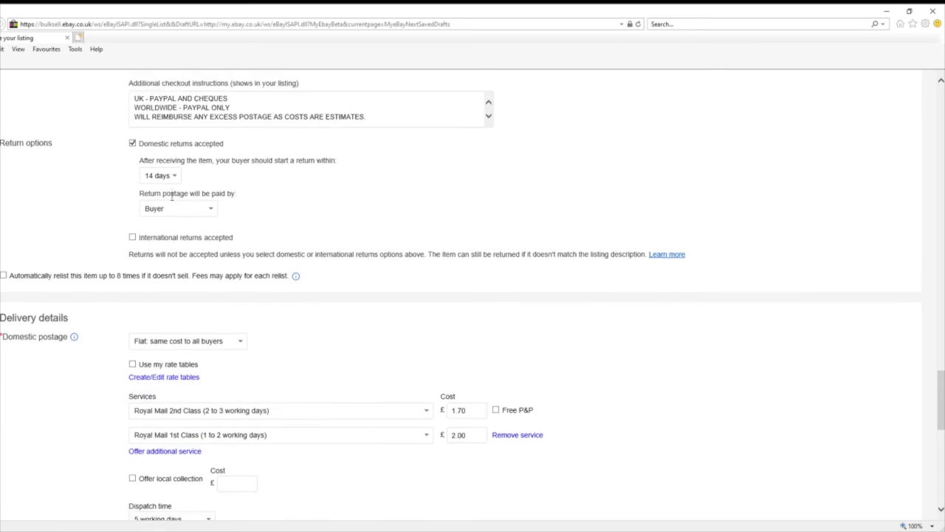
pyautogui.click(178, 182)
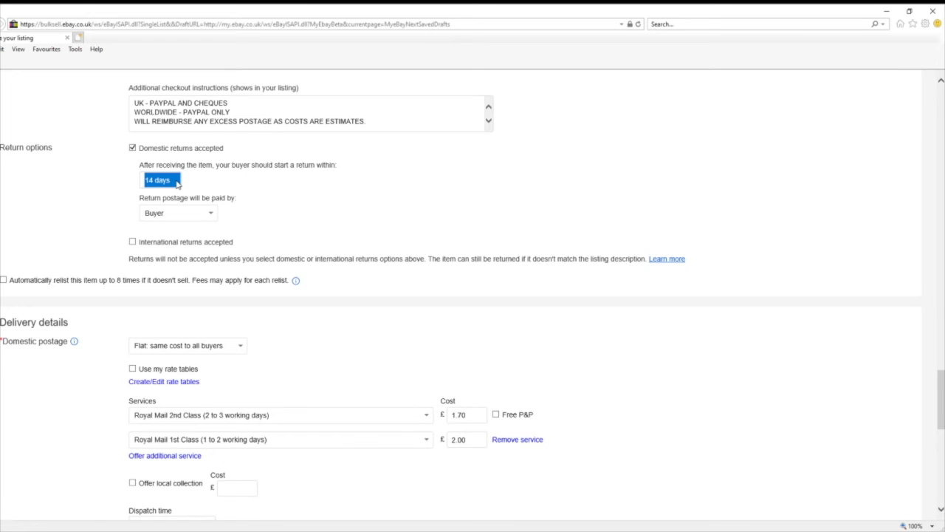
pyautogui.click(215, 216)
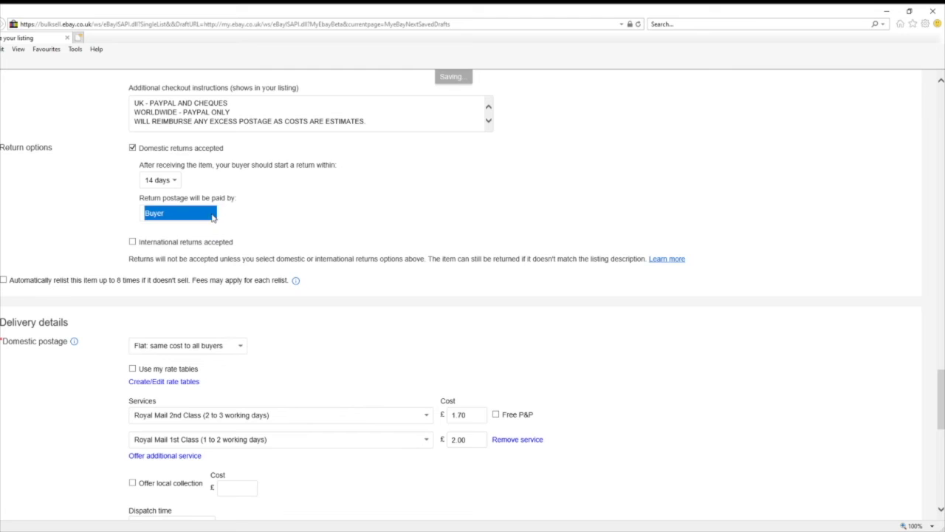
pyautogui.click(277, 216)
pyautogui.scroll(-2, 277, 216)
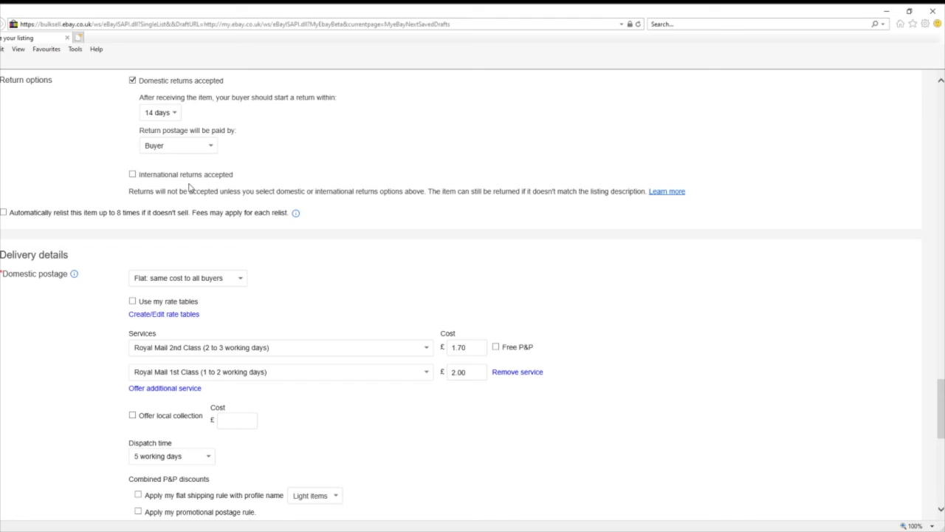
pyautogui.scroll(-2, 190, 187)
pyautogui.scroll(2, 189, 187)
pyautogui.scroll(-2, 218, 193)
pyautogui.scroll(2, 184, 186)
pyautogui.scroll(-3, 94, 243)
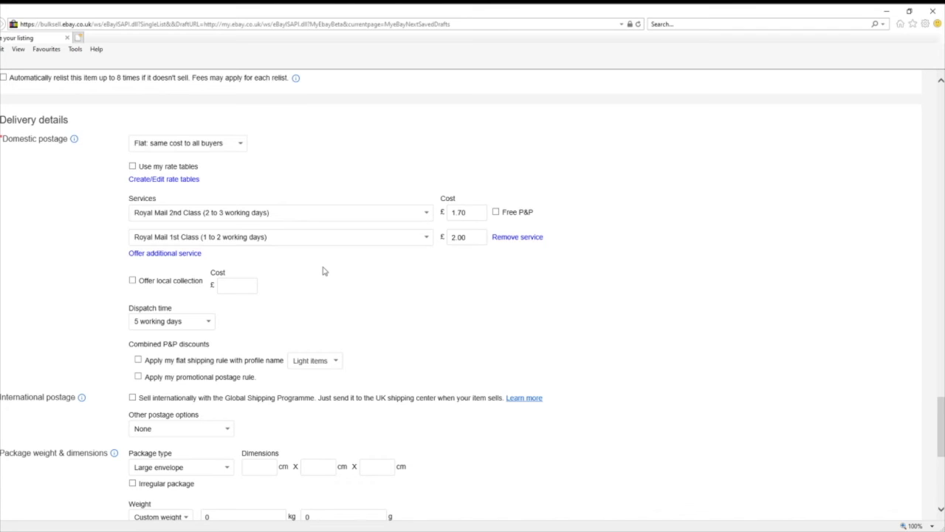
pyautogui.scroll(-2, 323, 271)
pyautogui.scroll(2, 323, 270)
pyautogui.scroll(-2, 359, 215)
pyautogui.scroll(2, 359, 215)
pyautogui.scroll(-3, 372, 281)
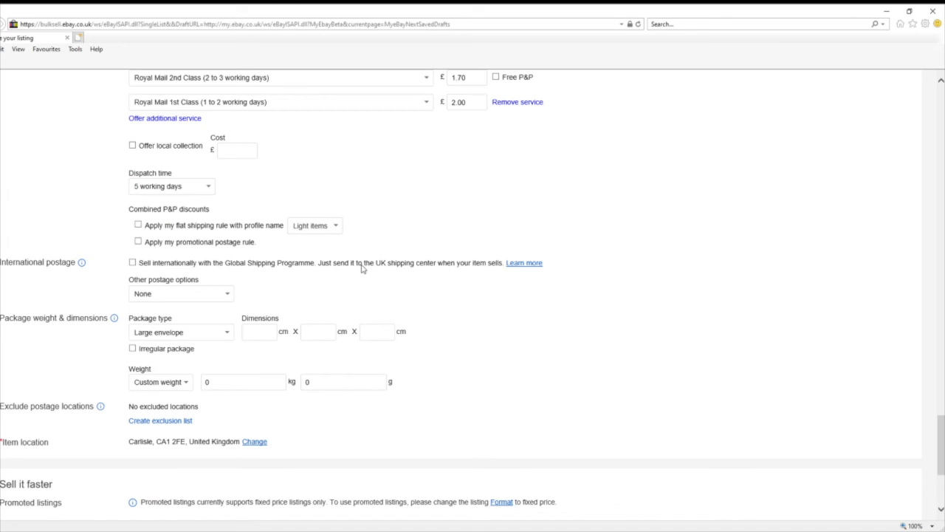
pyautogui.scroll(2, 362, 269)
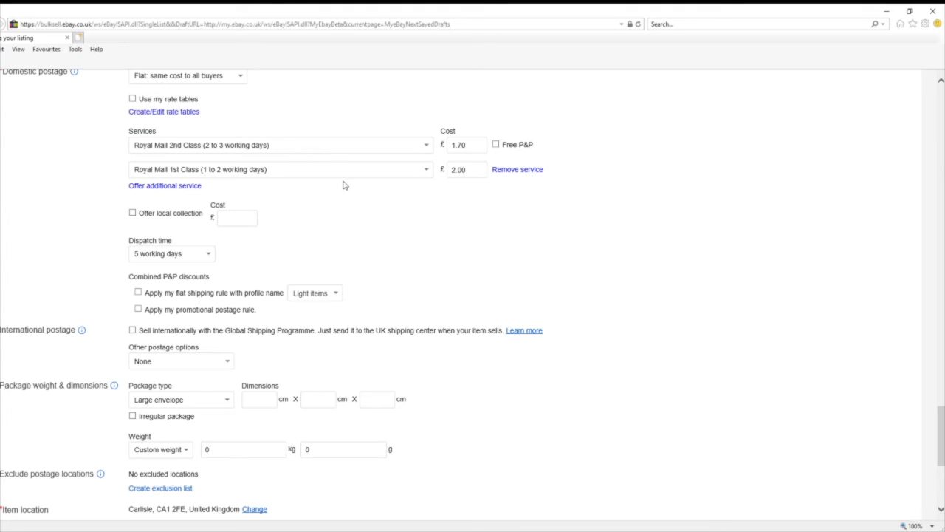
pyautogui.scroll(-1, 178, 185)
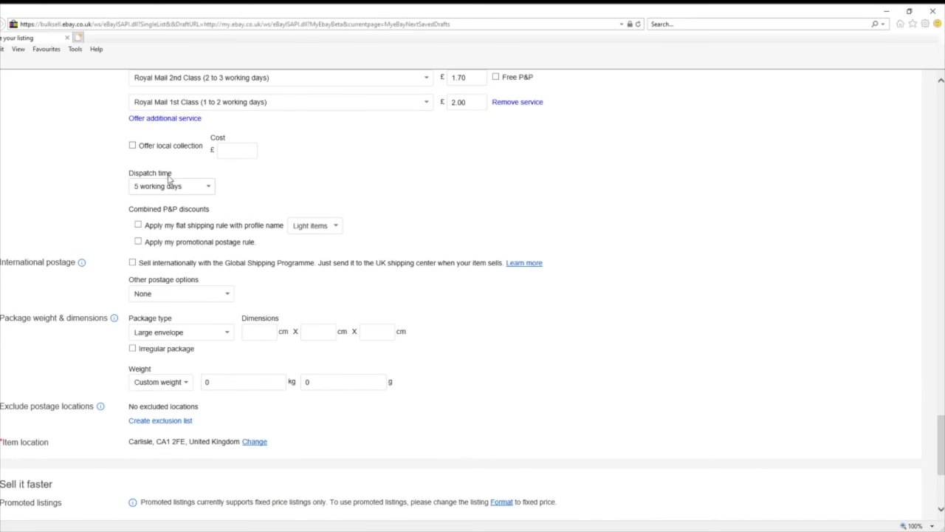
pyautogui.click(208, 190)
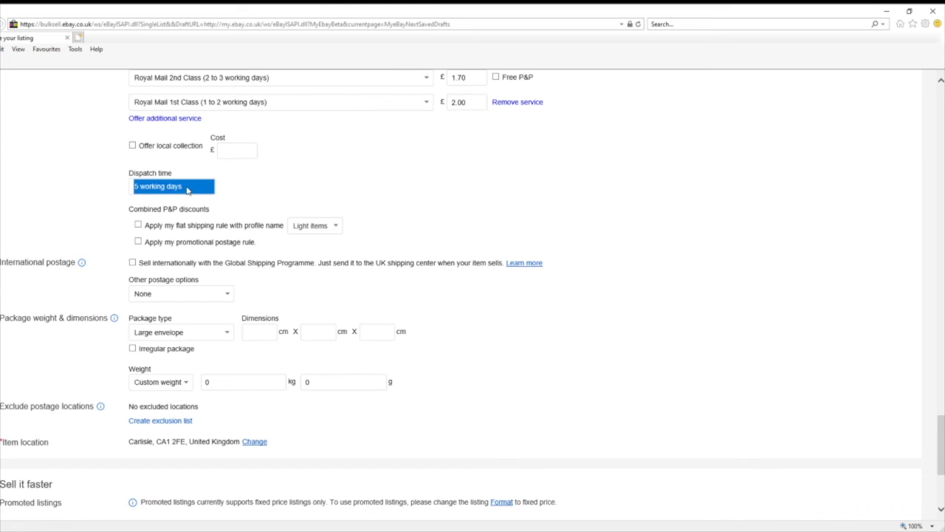
pyautogui.click(226, 192)
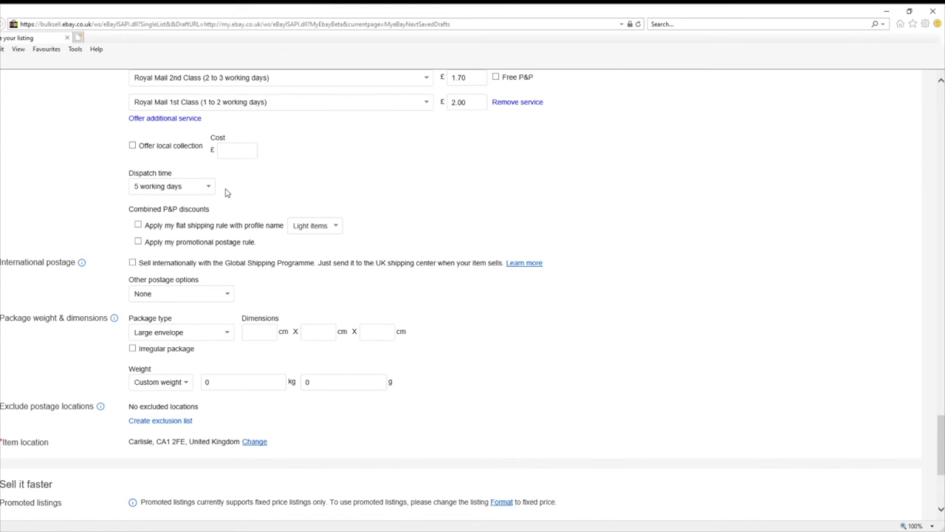
pyautogui.scroll(-1, 231, 198)
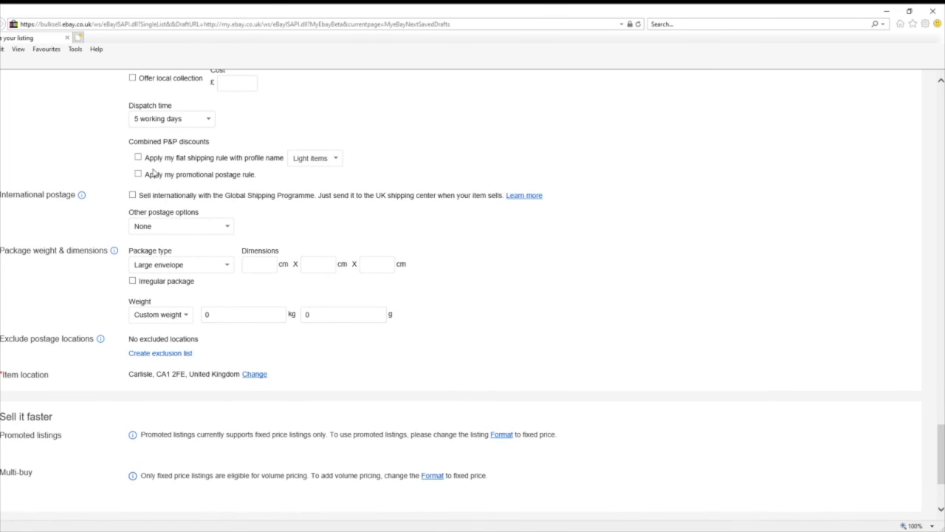
pyautogui.scroll(1, 148, 185)
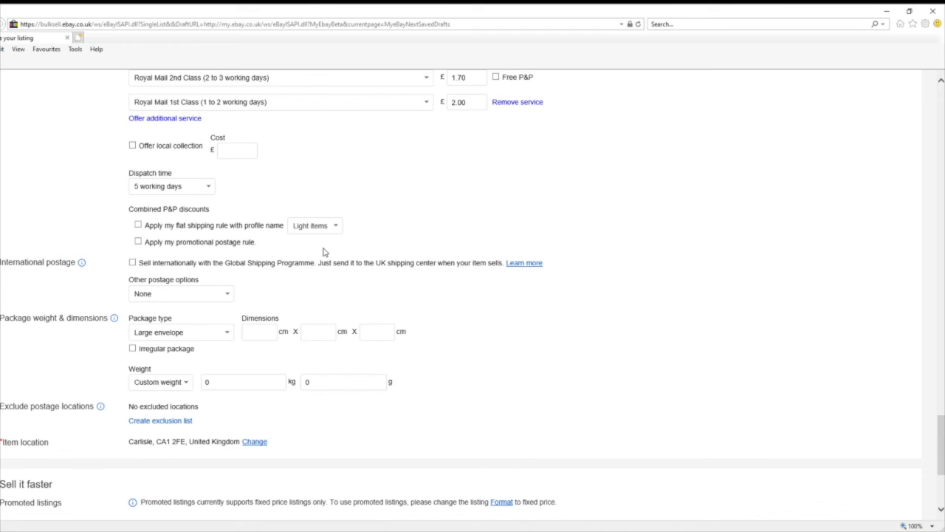
pyautogui.scroll(-2, 324, 252)
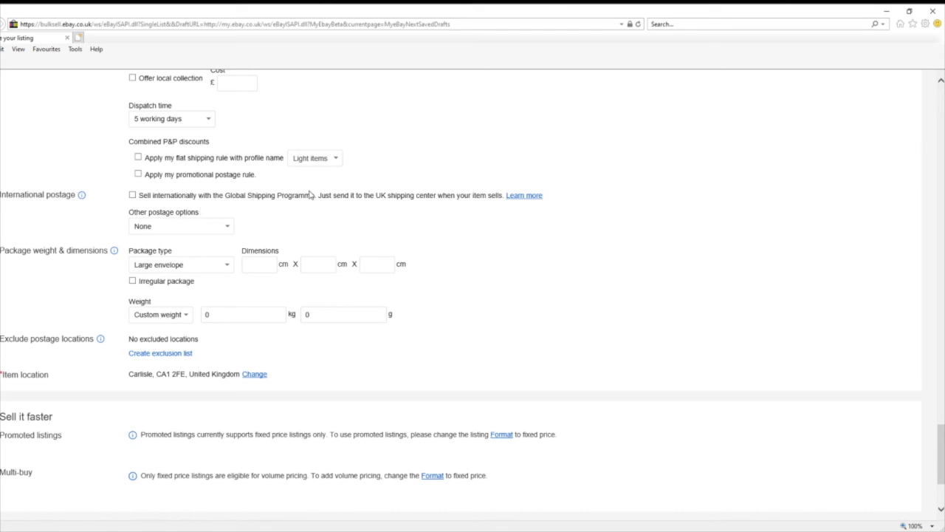
pyautogui.scroll(2, 310, 194)
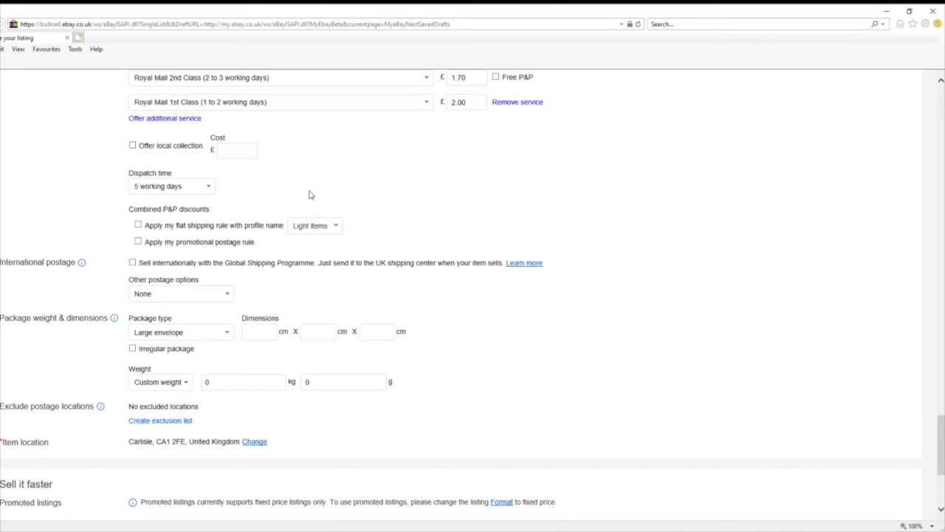
pyautogui.scroll(2, 330, 235)
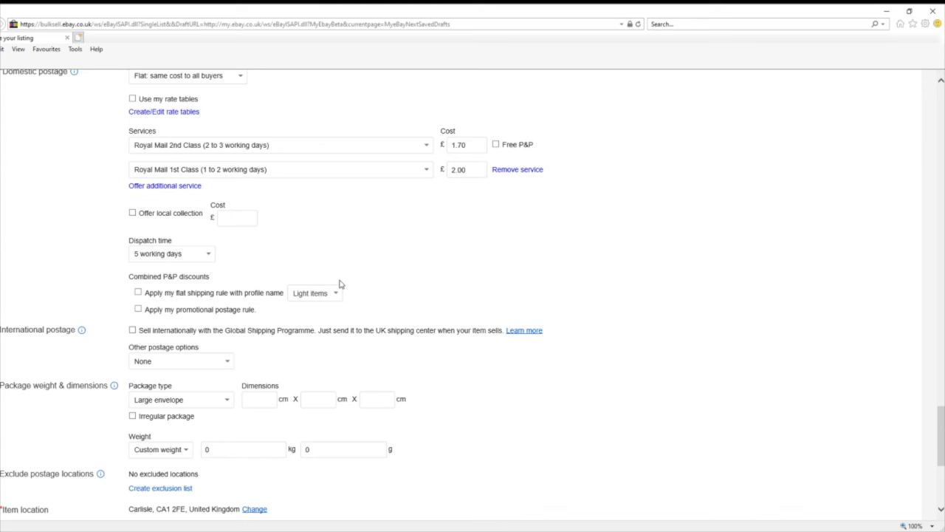
pyautogui.scroll(-3, 338, 286)
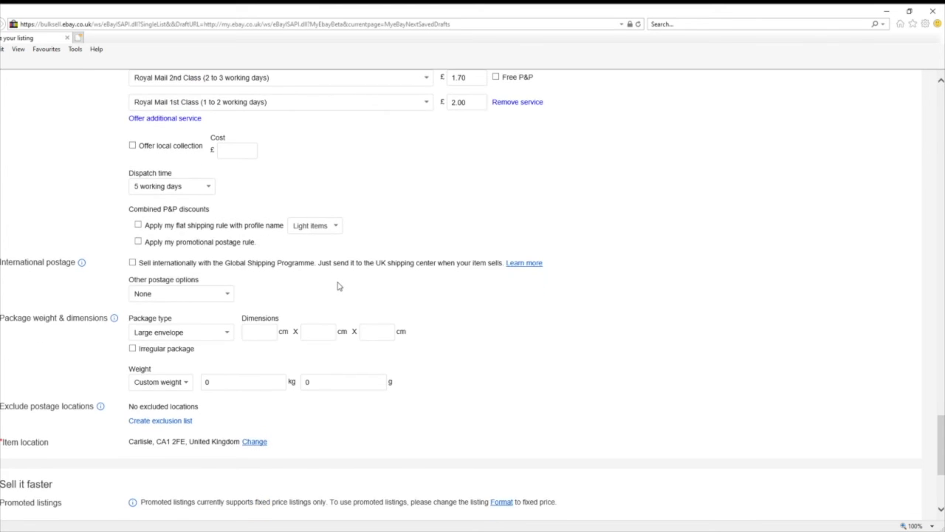
pyautogui.scroll(-2, 215, 238)
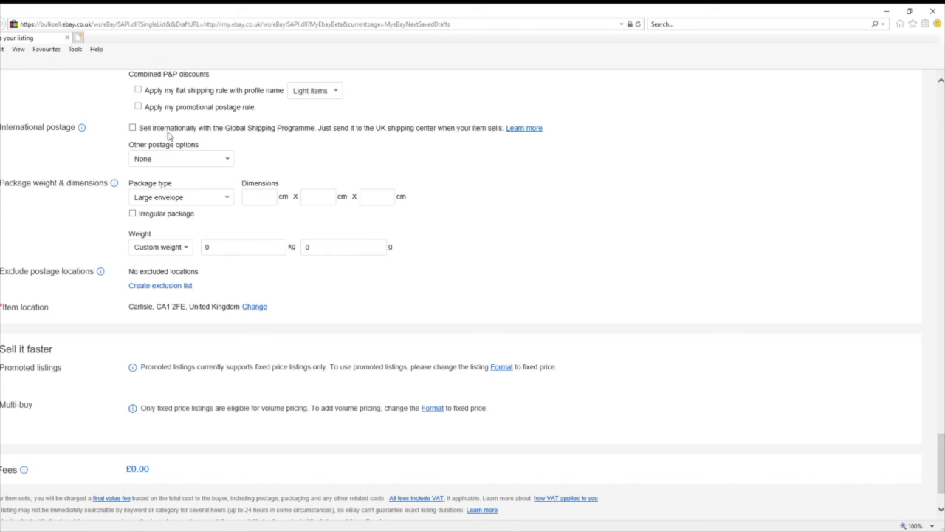
# - Change the other international postage option from 'Flat: same cost to all buyers' to 'None'
pyautogui.click(223, 161)
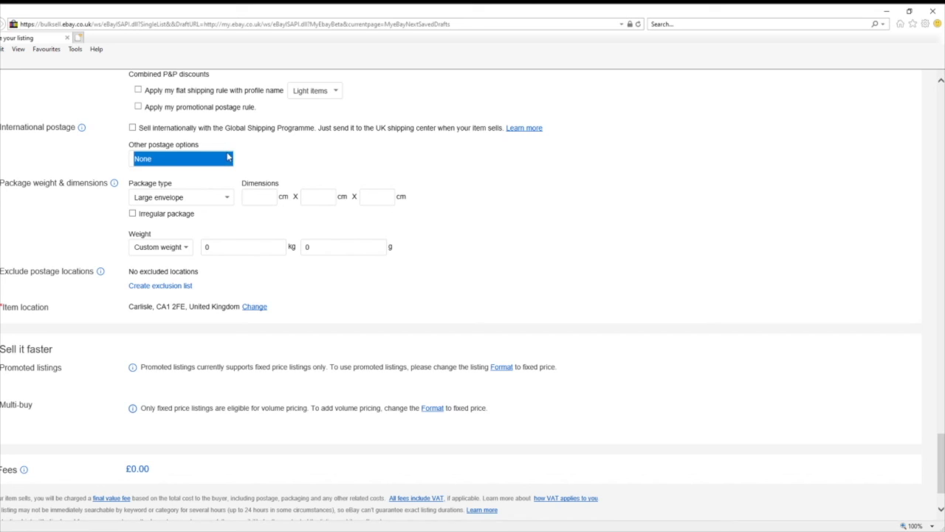
pyautogui.click(258, 159)
pyautogui.click(201, 164)
pyautogui.press('Down')
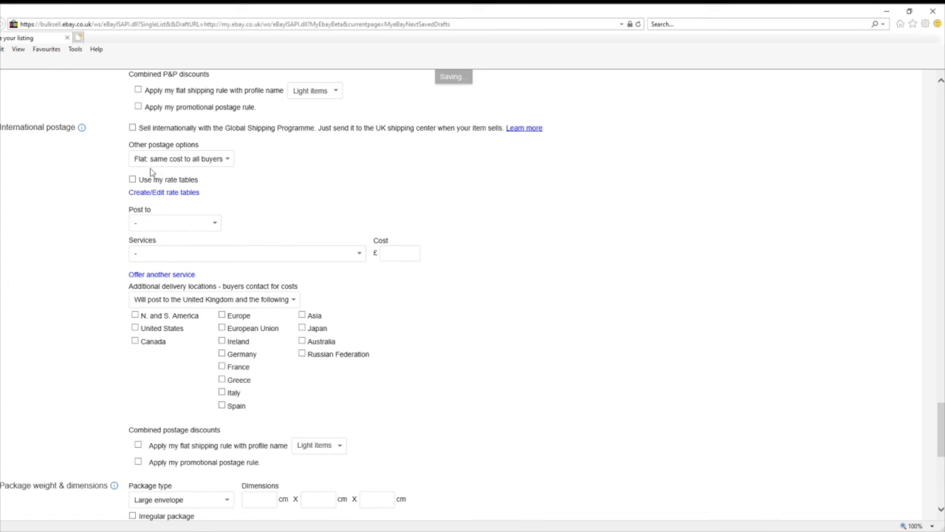
pyautogui.click(225, 162)
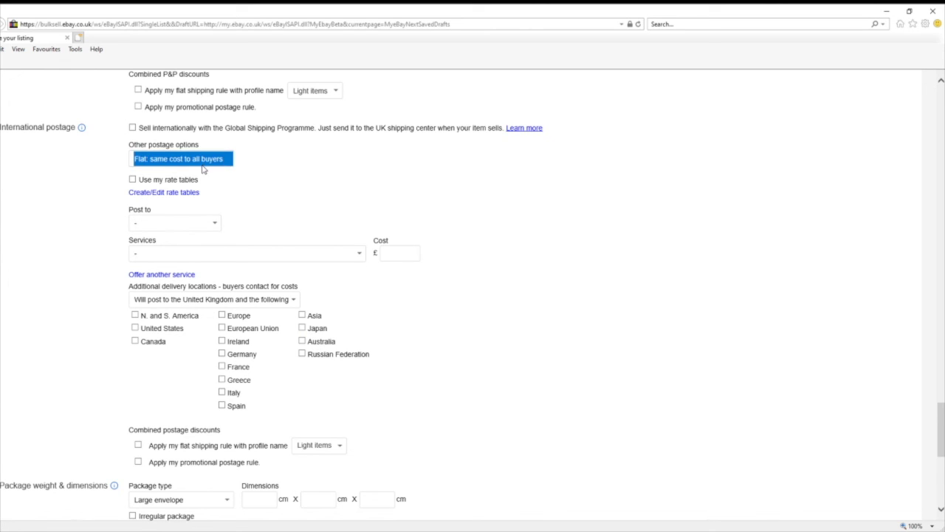
pyautogui.click(203, 170)
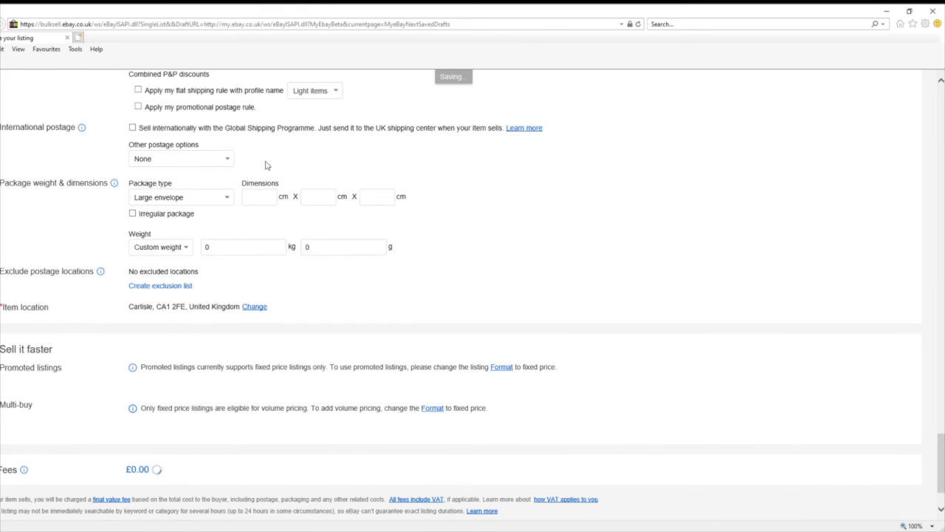
pyautogui.scroll(5, 267, 166)
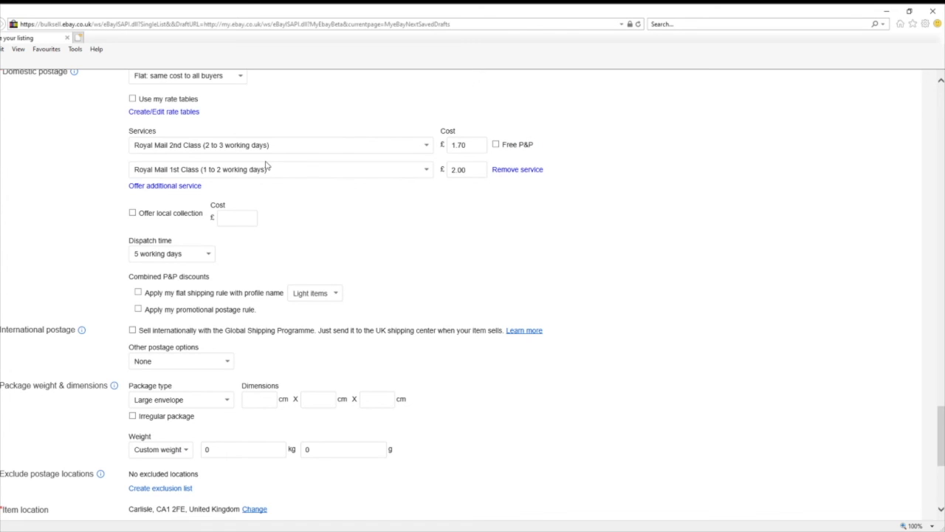
pyautogui.scroll(-4, 266, 165)
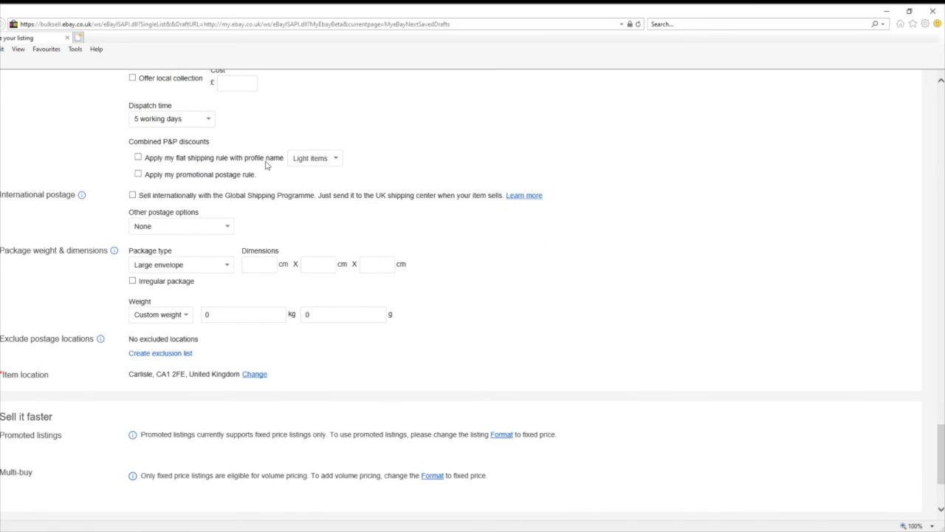
pyautogui.scroll(-2, 293, 234)
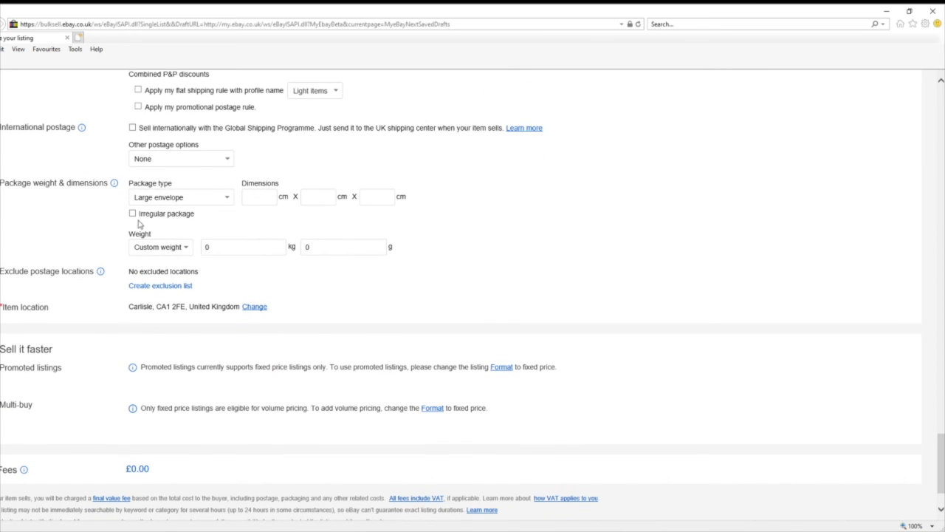
# - Replace the custom package weight with the '101g to 250g' band for the large envelope
pyautogui.click(226, 200)
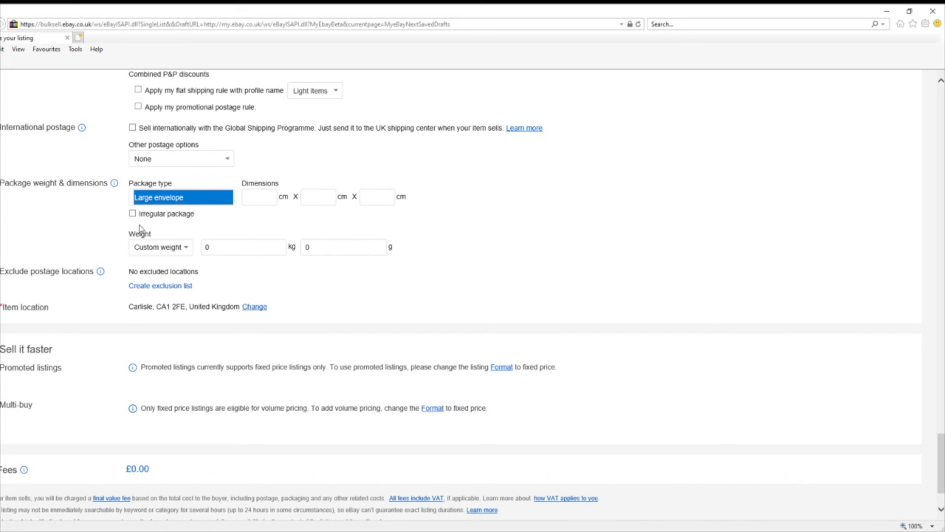
pyautogui.click(186, 248)
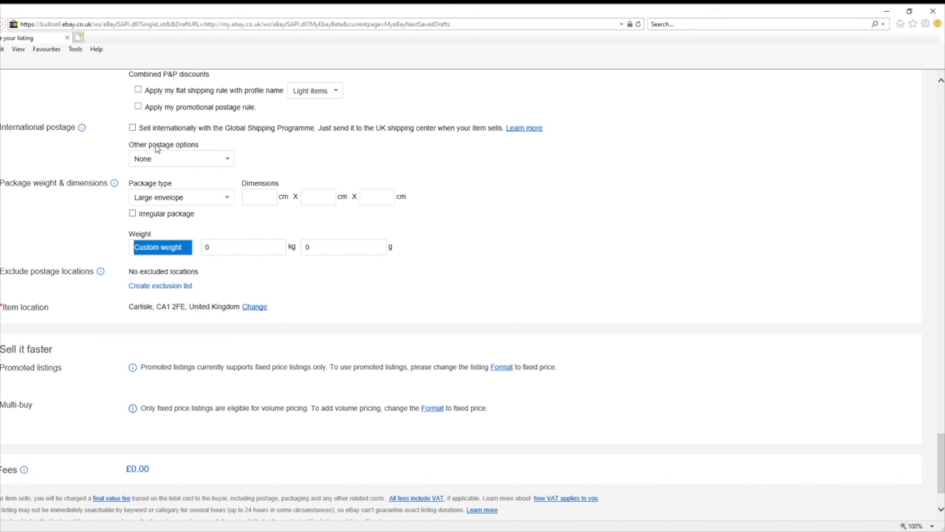
pyautogui.scroll(-2, 156, 154)
pyautogui.click(251, 248)
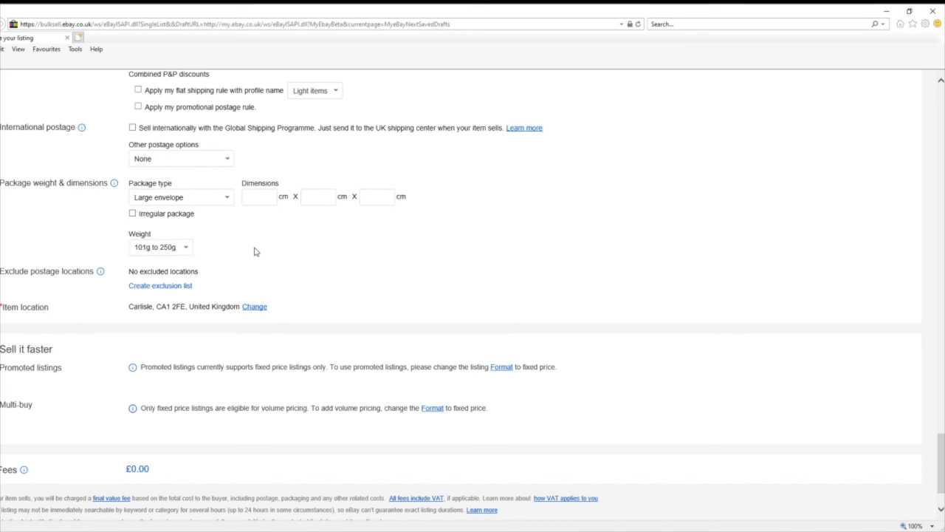
pyautogui.scroll(-1, 254, 252)
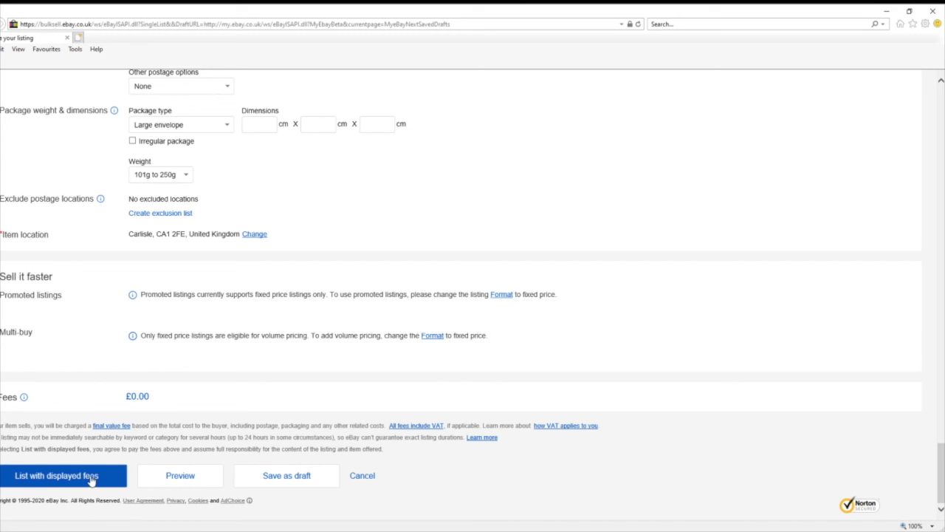
pyautogui.scroll(3, 209, 289)
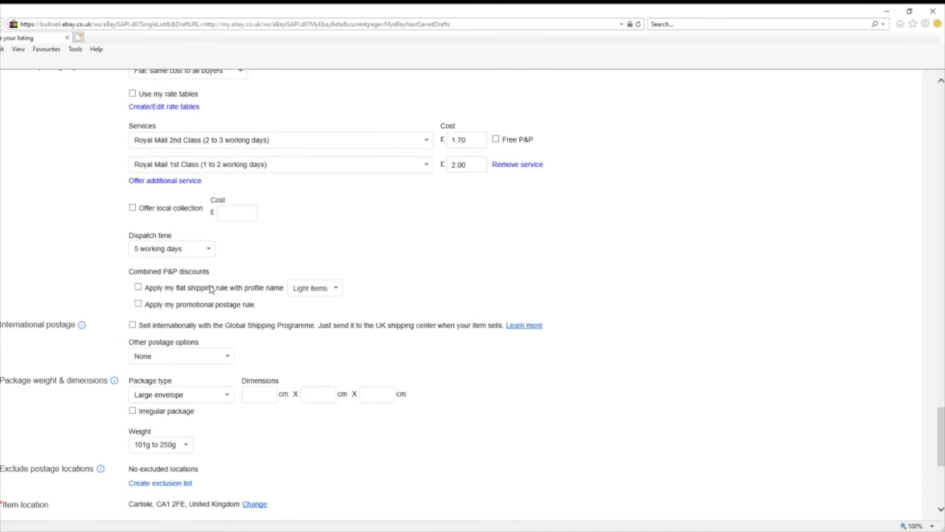
pyautogui.scroll(-3, 209, 288)
pyautogui.scroll(-1, 209, 288)
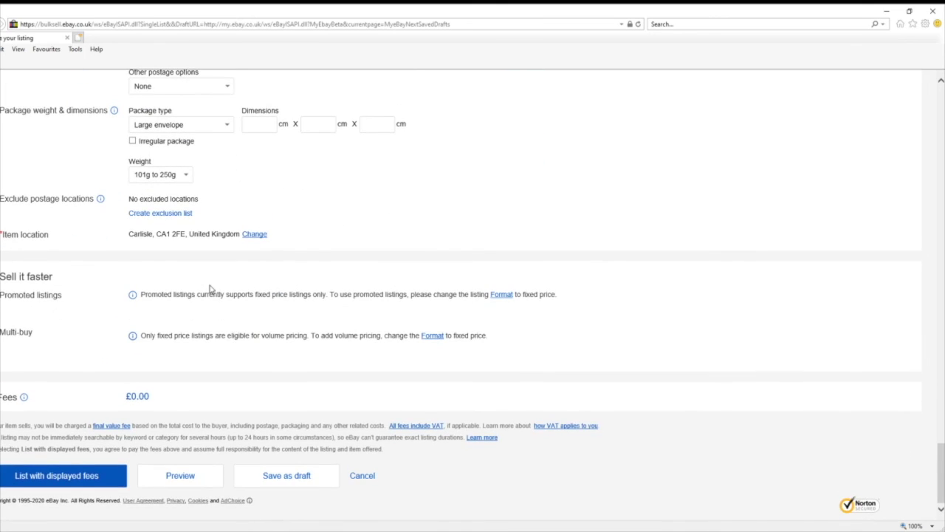
pyautogui.click(181, 478)
pyautogui.click(735, 82)
# - List the Neon Nights CD with the displayed fees, then finish from the Success dialog
pyautogui.click(80, 478)
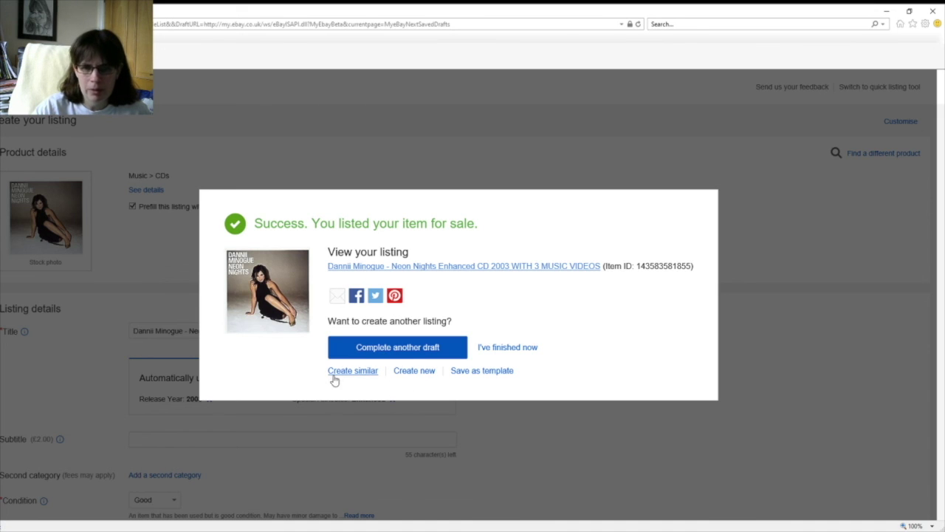
pyautogui.click(509, 348)
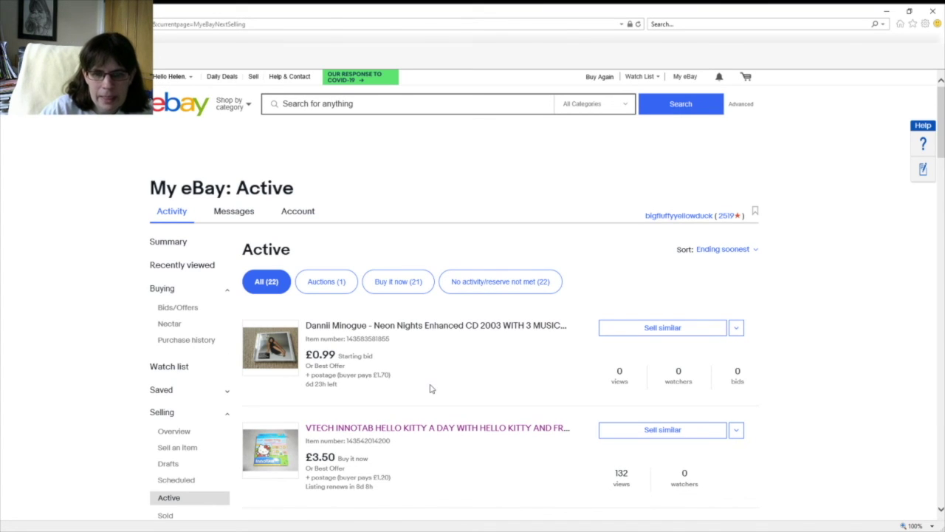
# - Scroll the Active selling list to view the new Neon Nights CD auction
pyautogui.scroll(-1, 404, 354)
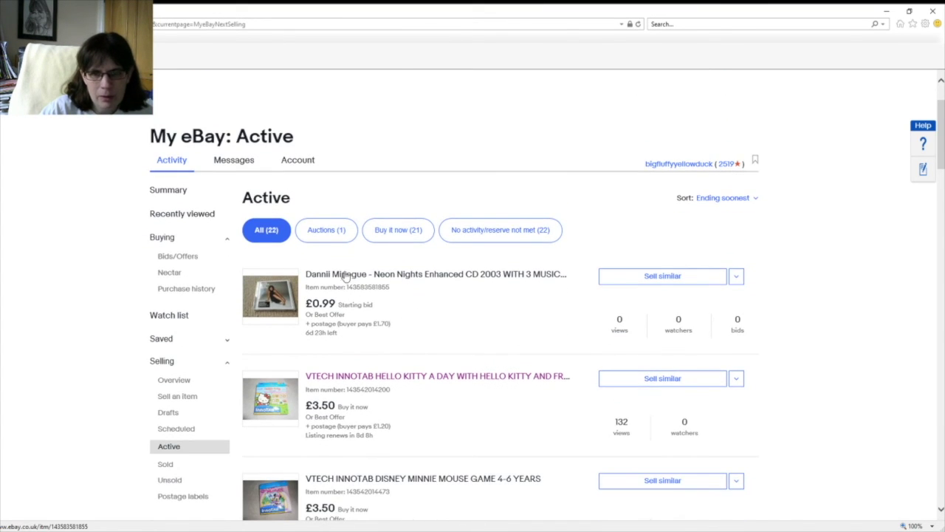